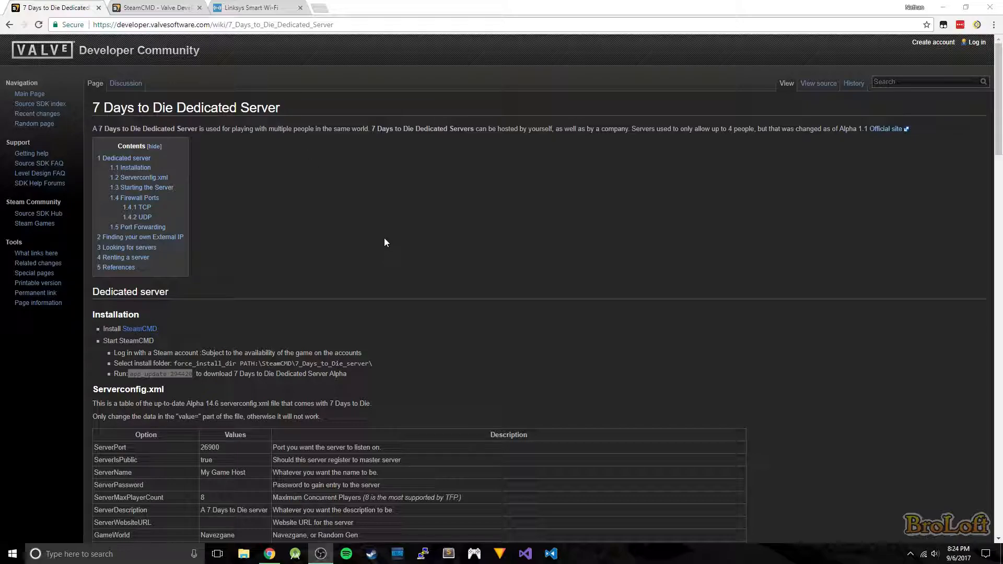
Switch to the SteamCMD wiki tab and scroll to the Downloading SteamCMD section
{"action": "scroll", "coordinate": [269, 209], "scroll_direction": "down", "scroll_amount": 2}
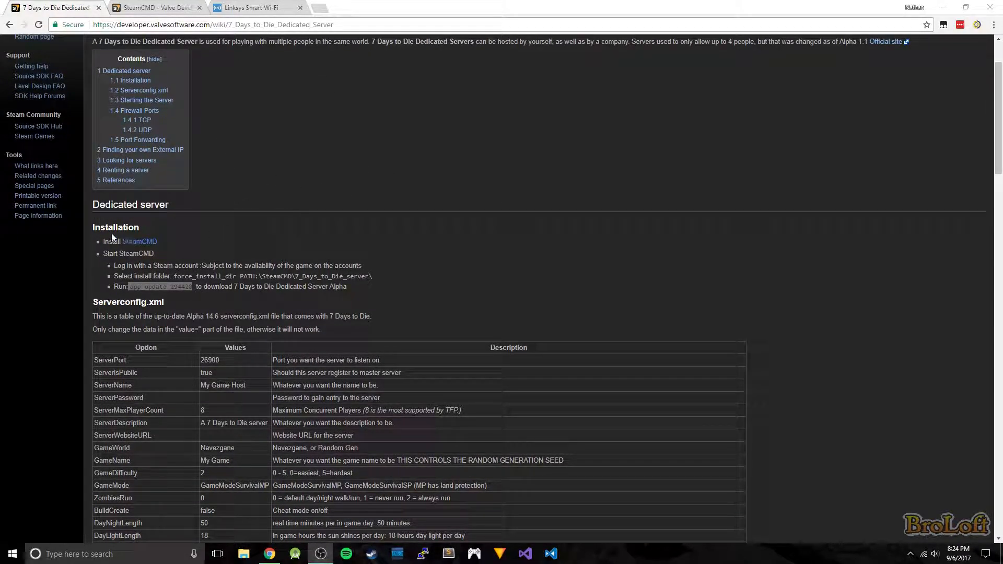
{"action": "scroll", "coordinate": [141, 232], "scroll_direction": "down", "scroll_amount": 1}
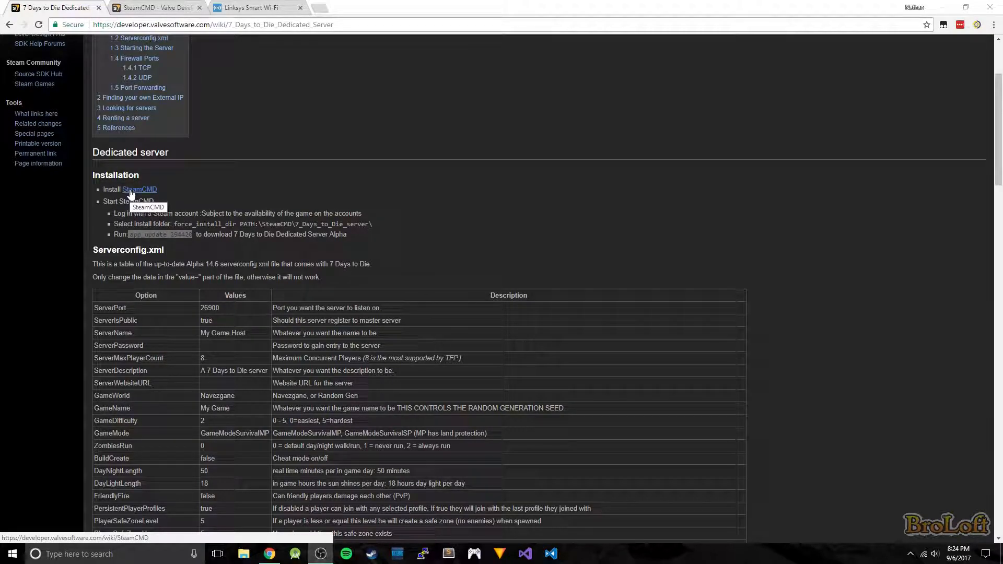
{"action": "left_click", "coordinate": [142, 8]}
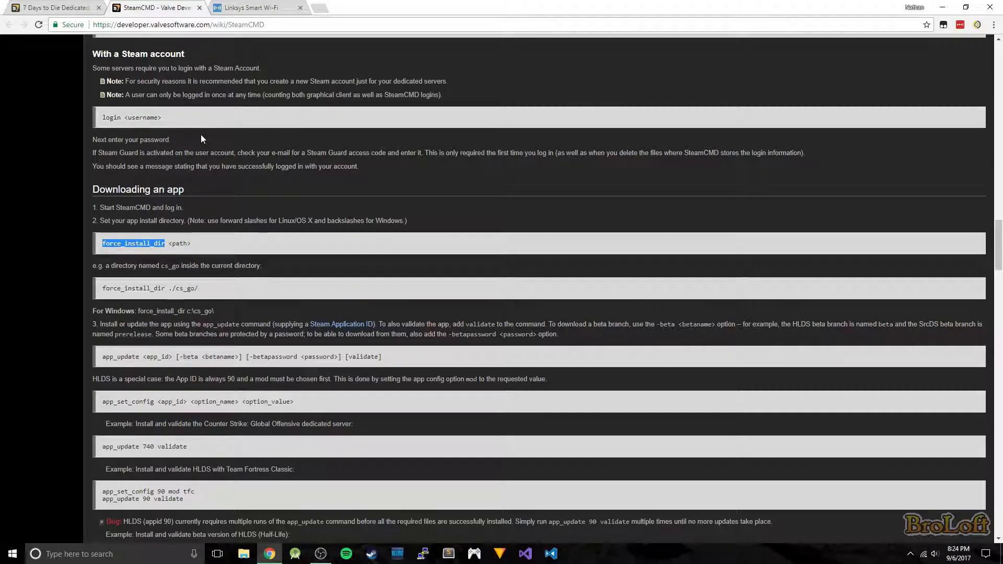
{"action": "left_click_drag", "start_coordinate": [998, 268], "coordinate": [1000, 134]}
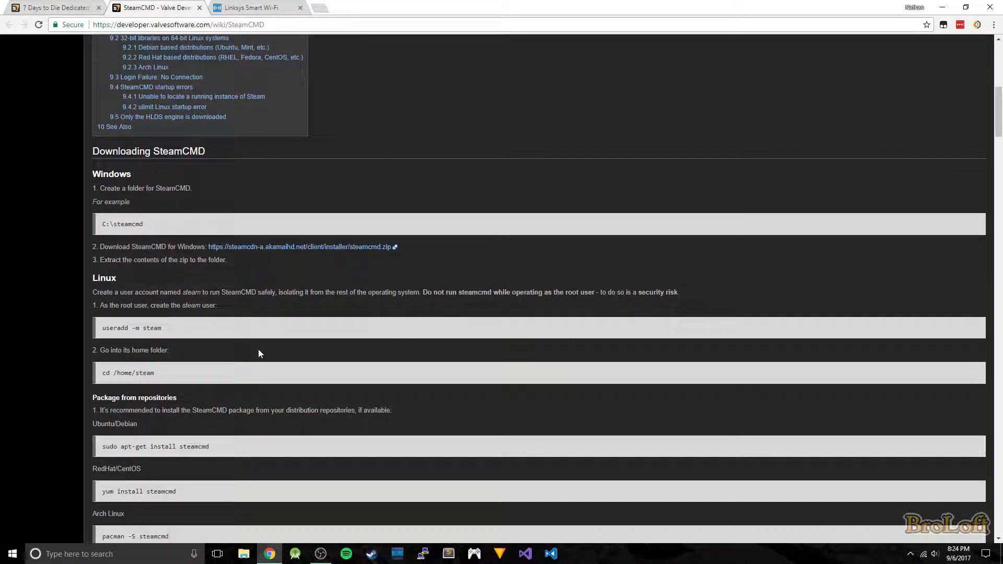
Create an empty folder named 'steamcmd' directly on Local Disk (C:) in File Explorer
{"action": "left_click", "coordinate": [246, 553]}
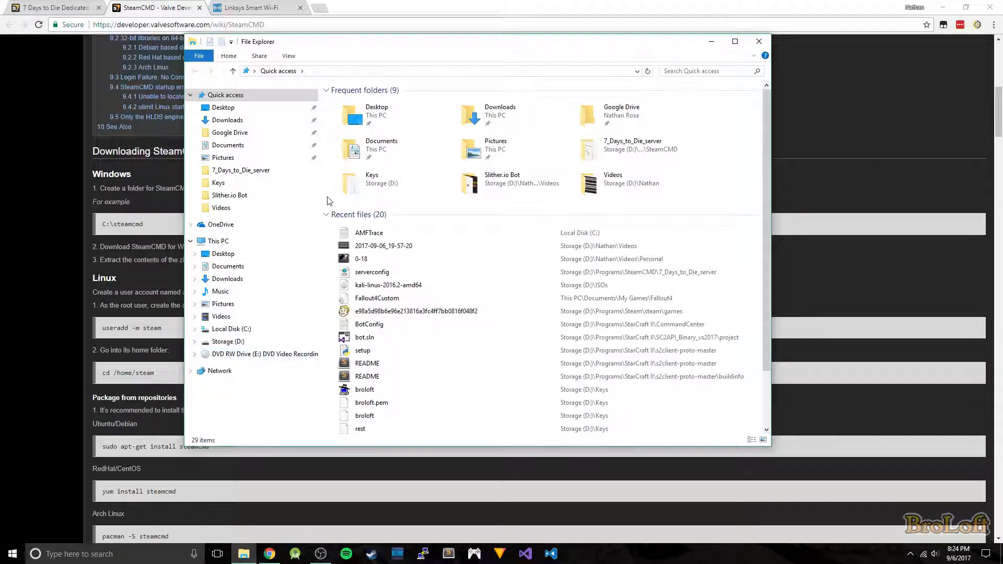
{"action": "left_click", "coordinate": [230, 329]}
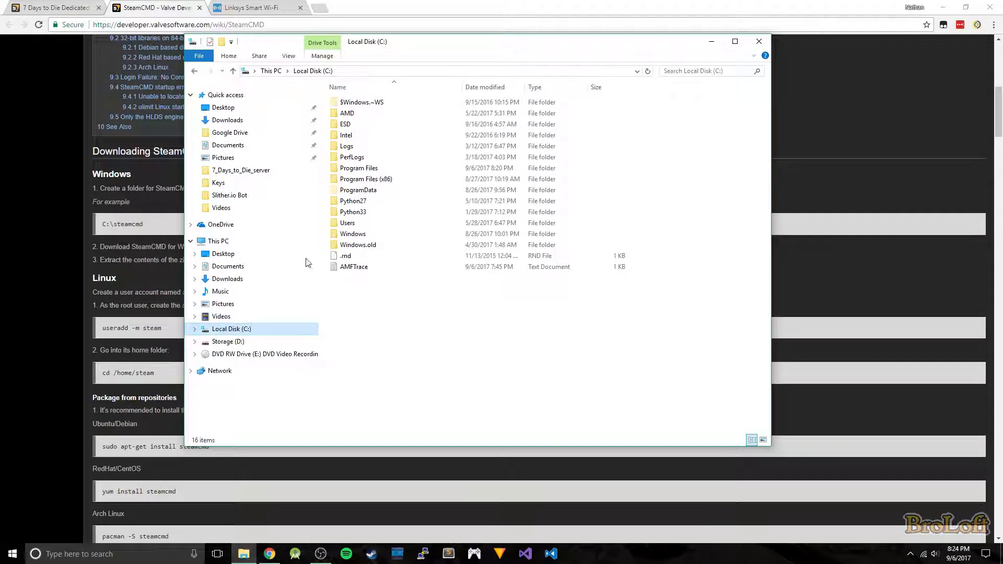
{"action": "left_click_drag", "start_coordinate": [463, 52], "coordinate": [662, 88]}
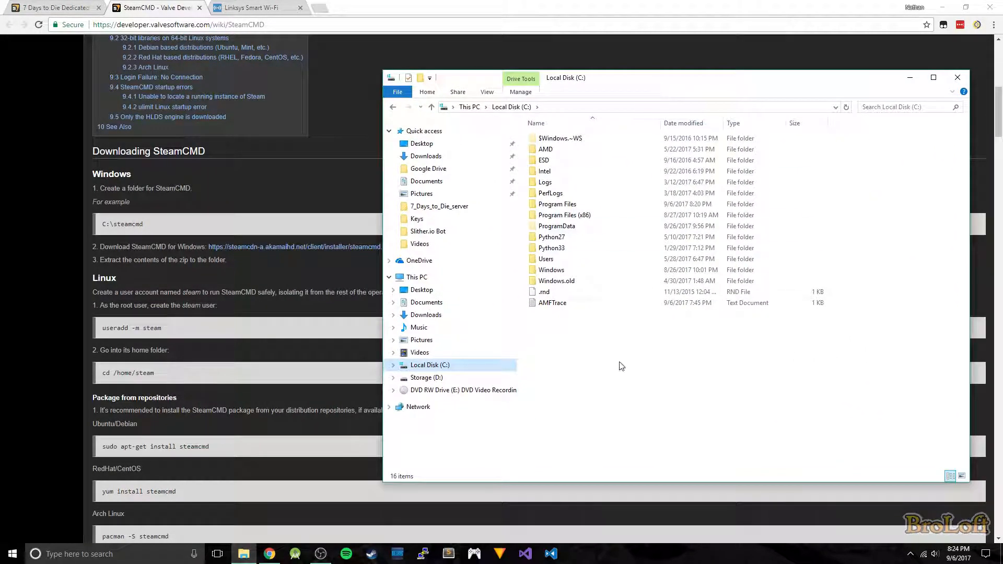
{"action": "right_click", "coordinate": [557, 326]}
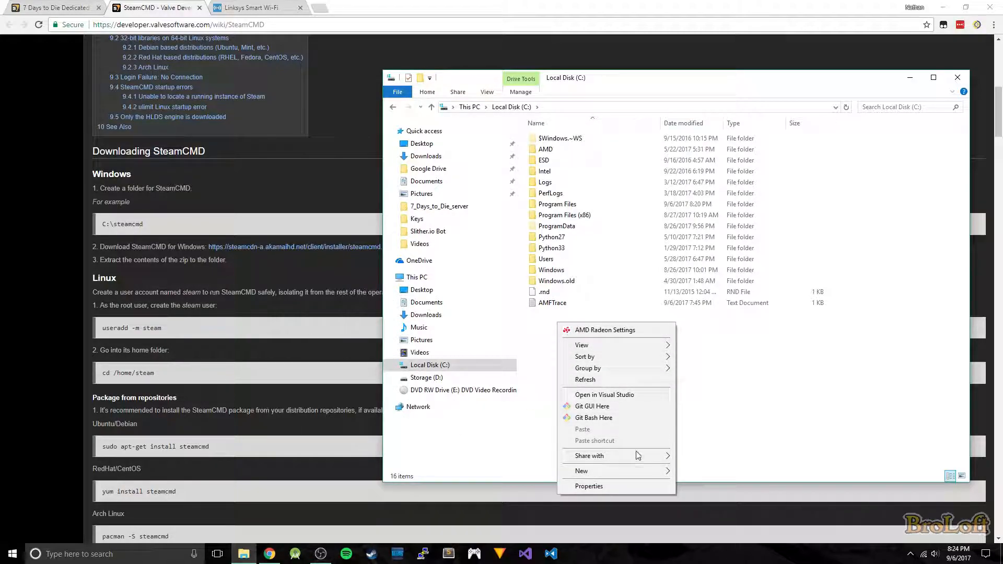
{"action": "mouse_move", "coordinate": [659, 472]}
{"action": "left_click", "coordinate": [712, 473]}
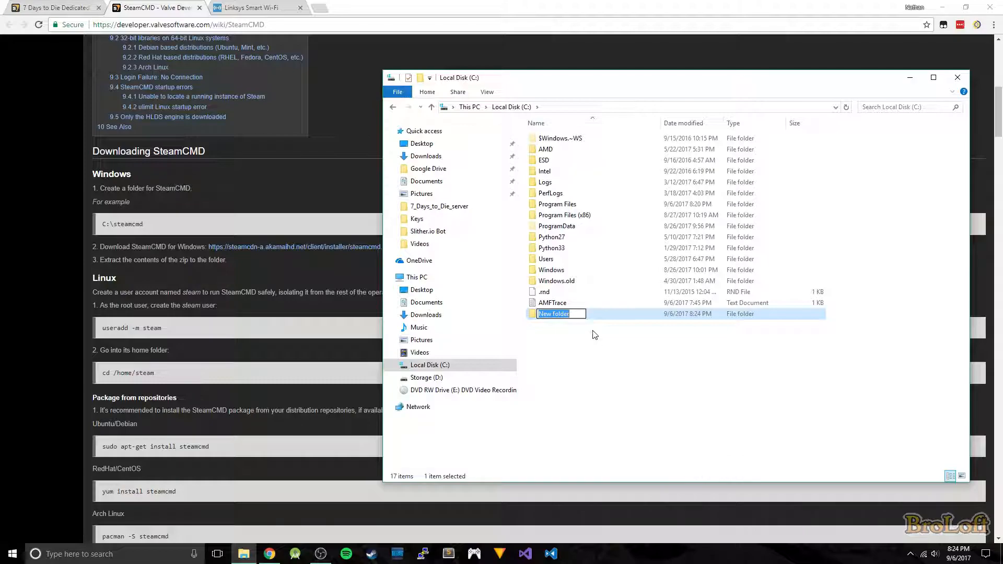
{"action": "type", "text": "steamcmd"}
{"action": "key", "text": "Return"}
Download steamcmd.zip from the wiki's Windows download link
{"action": "left_click", "coordinate": [550, 318]}
{"action": "left_click", "coordinate": [335, 266]}
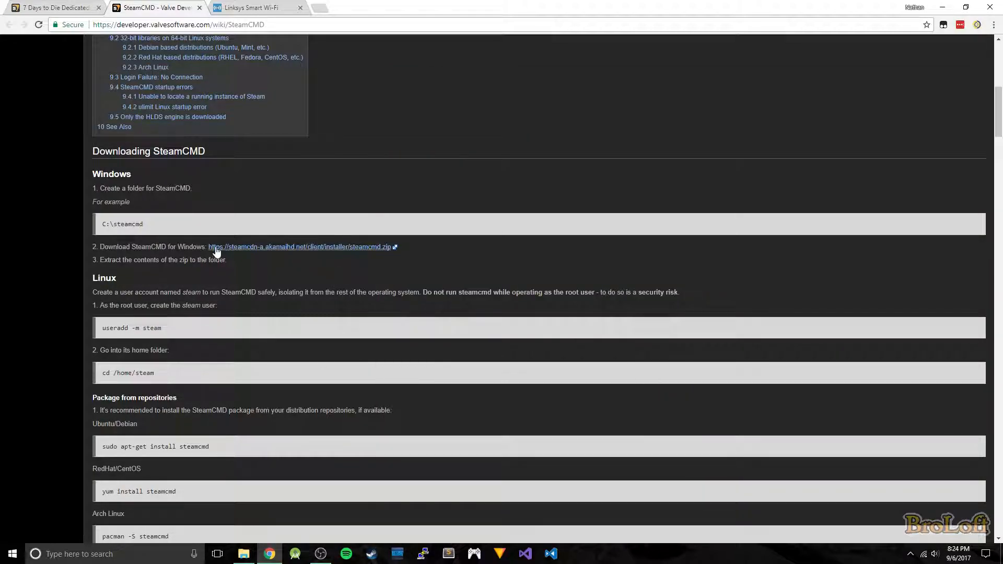
{"action": "left_click", "coordinate": [246, 247]}
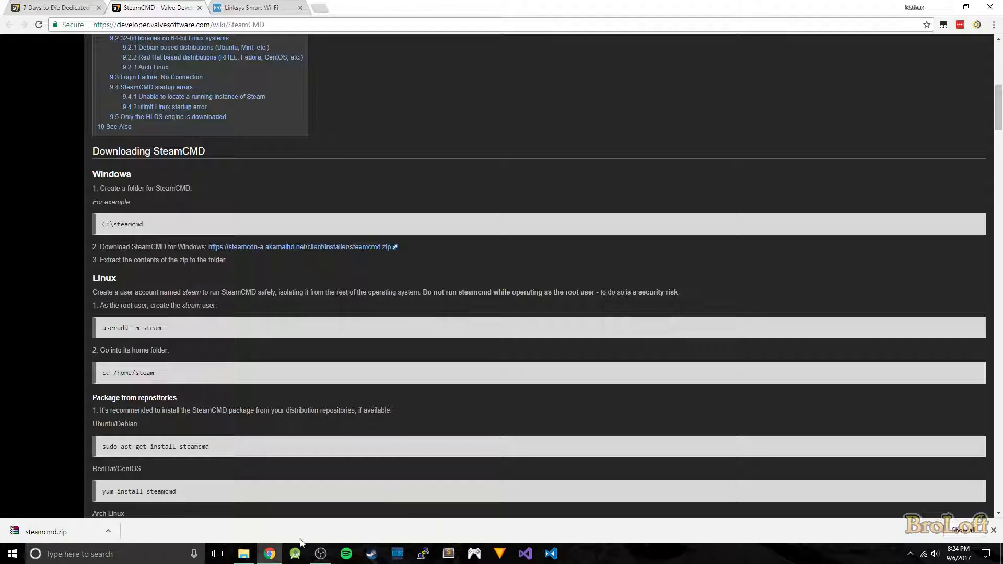
Extract steamcmd.exe from steamcmd.zip into C:\steamcmd with WinRAR, then close the archive
{"action": "left_click", "coordinate": [31, 530]}
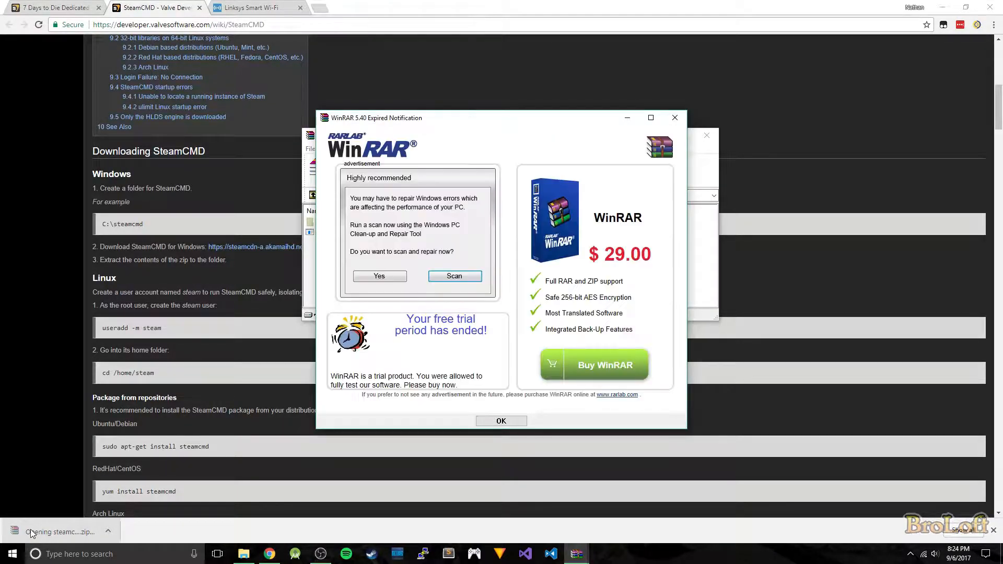
{"action": "left_click", "coordinate": [674, 118]}
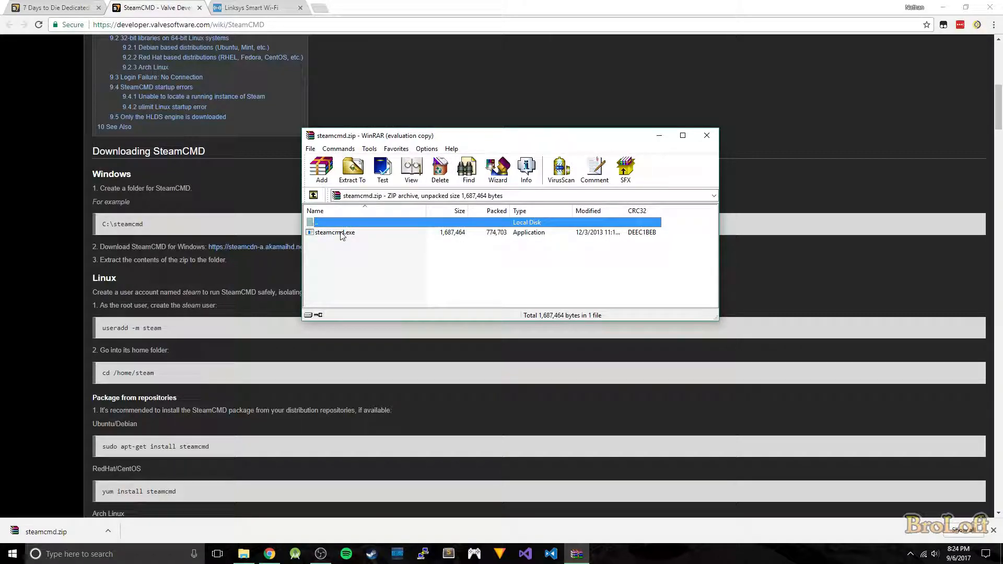
{"action": "left_click", "coordinate": [341, 235]}
{"action": "right_click", "coordinate": [341, 234]}
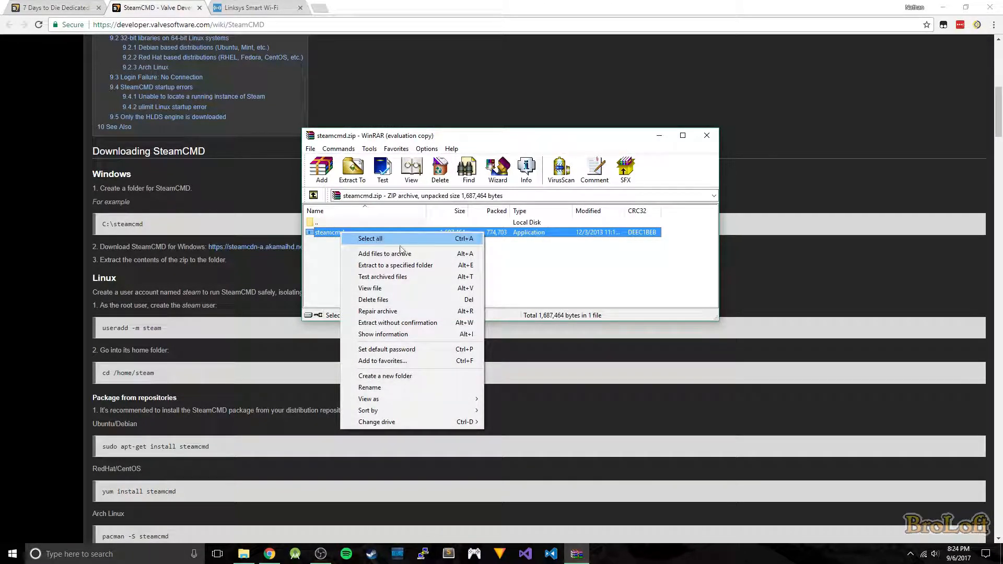
{"action": "left_click", "coordinate": [414, 265]}
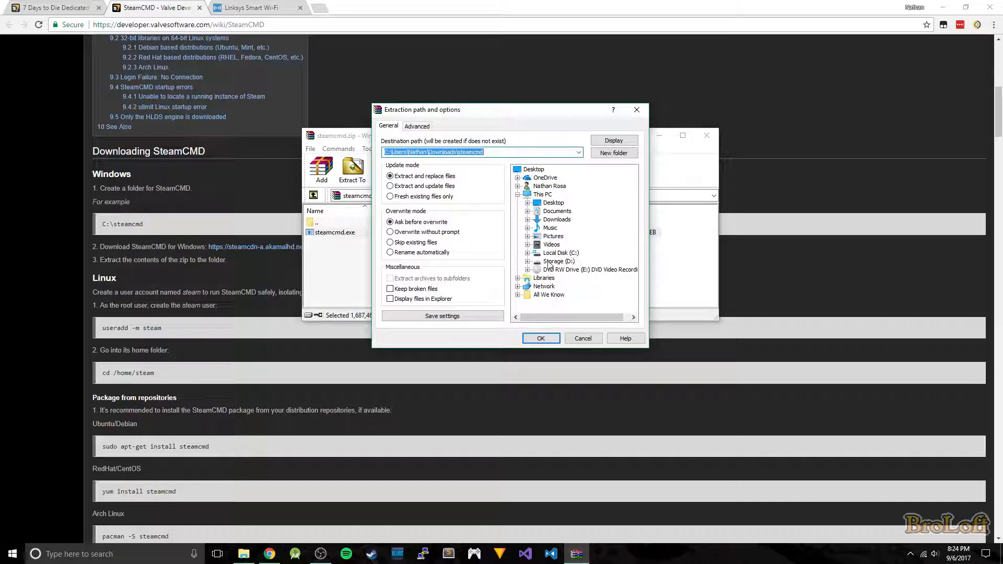
{"action": "left_click", "coordinate": [528, 253]}
{"action": "left_click", "coordinate": [566, 278]}
{"action": "left_click", "coordinate": [546, 339]}
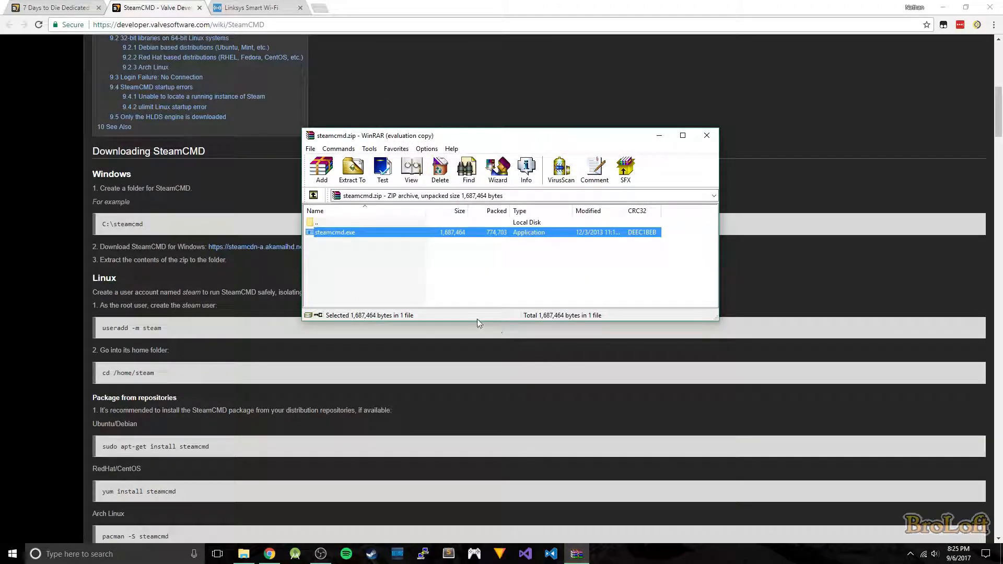
{"action": "left_click", "coordinate": [707, 137]}
Scroll the wiki down to the Running SteamCMD section and bring up Windows search
{"action": "scroll", "coordinate": [190, 246], "scroll_direction": "down", "scroll_amount": 8}
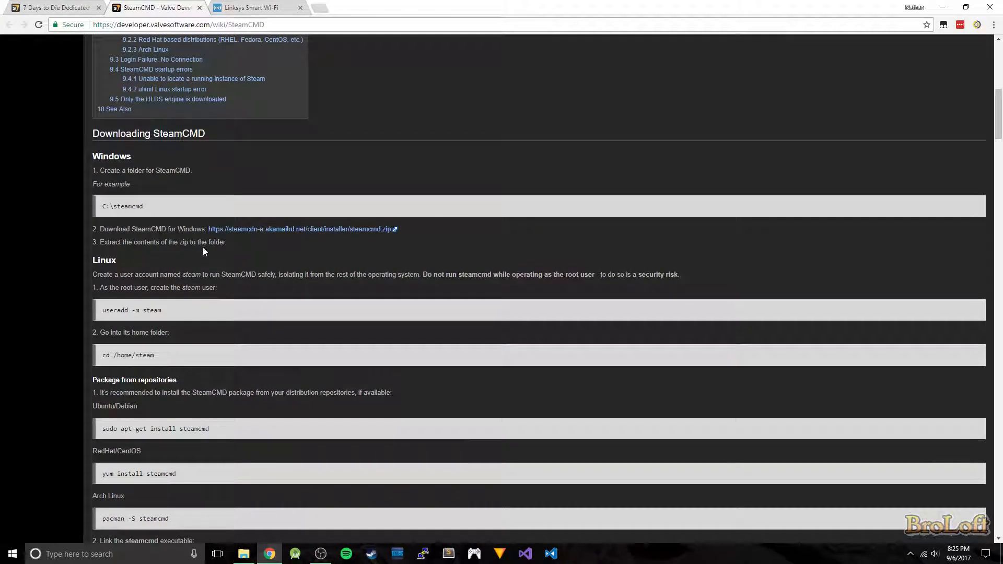
{"action": "scroll", "coordinate": [123, 219], "scroll_direction": "down", "scroll_amount": 9}
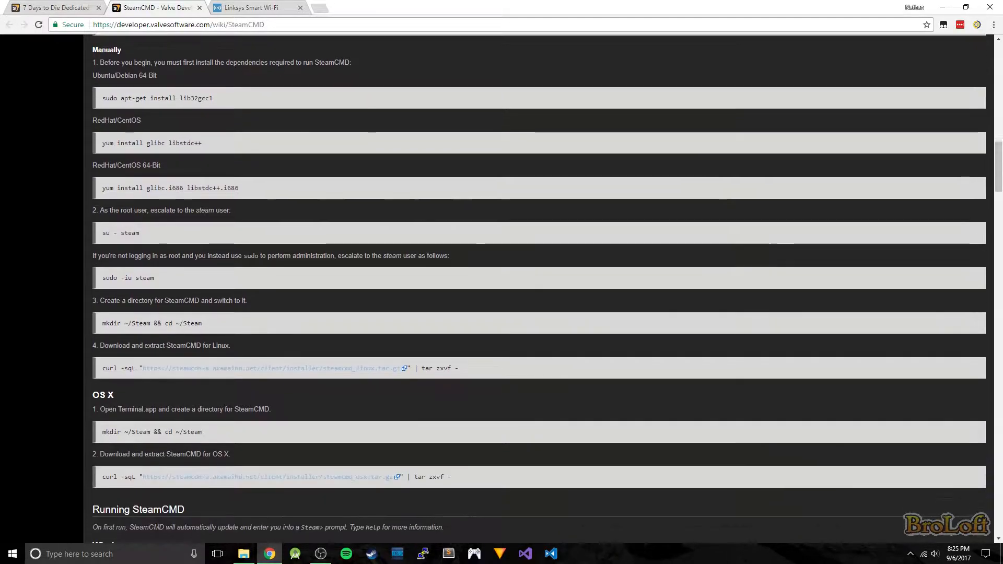
{"action": "scroll", "coordinate": [114, 251], "scroll_direction": "down", "scroll_amount": 2}
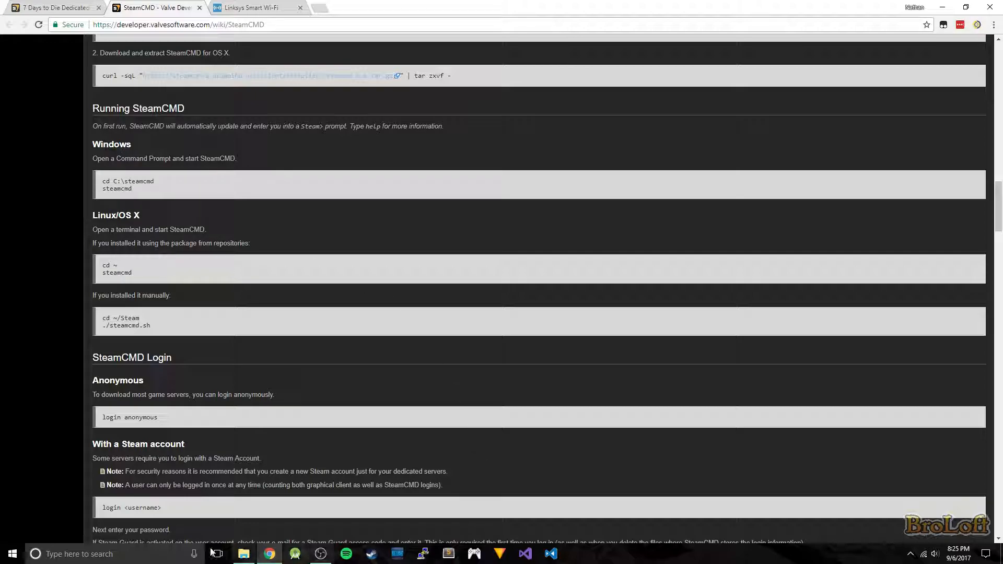
{"action": "left_click", "coordinate": [91, 554]}
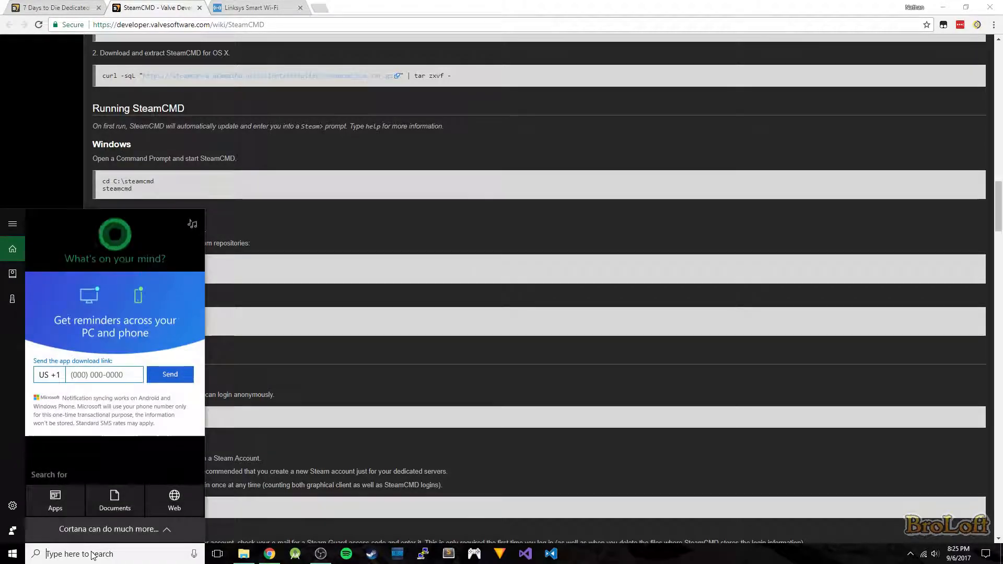
Launch Command Prompt and change directory to C:\steamcmd
{"action": "type", "text": "cmd"}
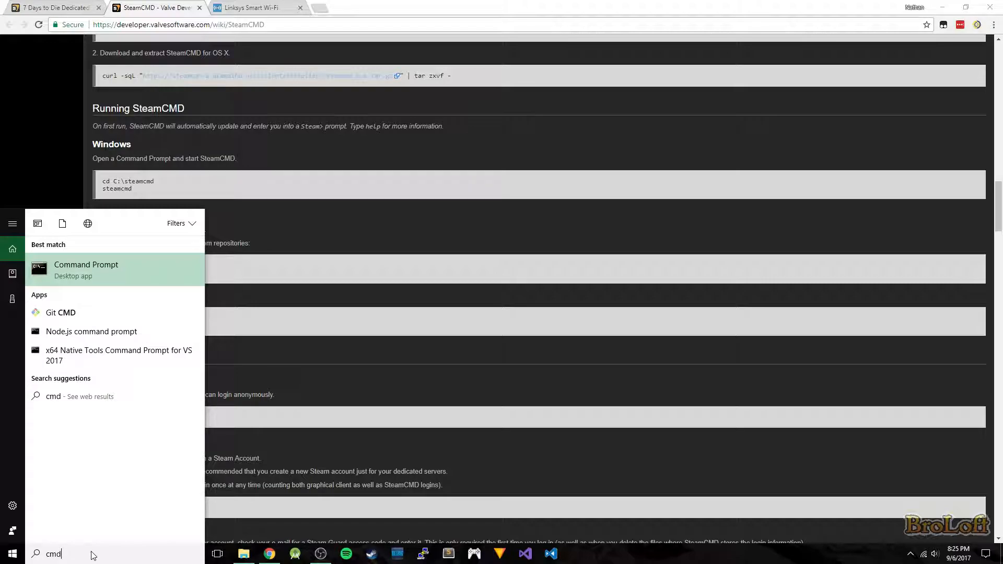
{"action": "key", "text": "Return"}
{"action": "left_click_drag", "start_coordinate": [342, 109], "coordinate": [553, 142]}
{"action": "left_click", "coordinate": [529, 180]}
{"action": "type", "text": "cd "}
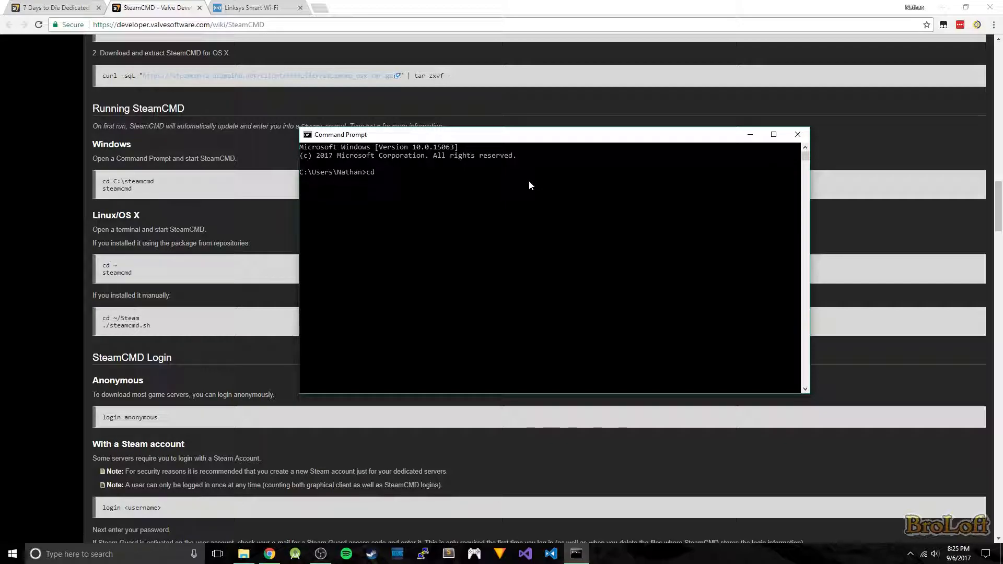
{"action": "type", "text": "C:\\"}
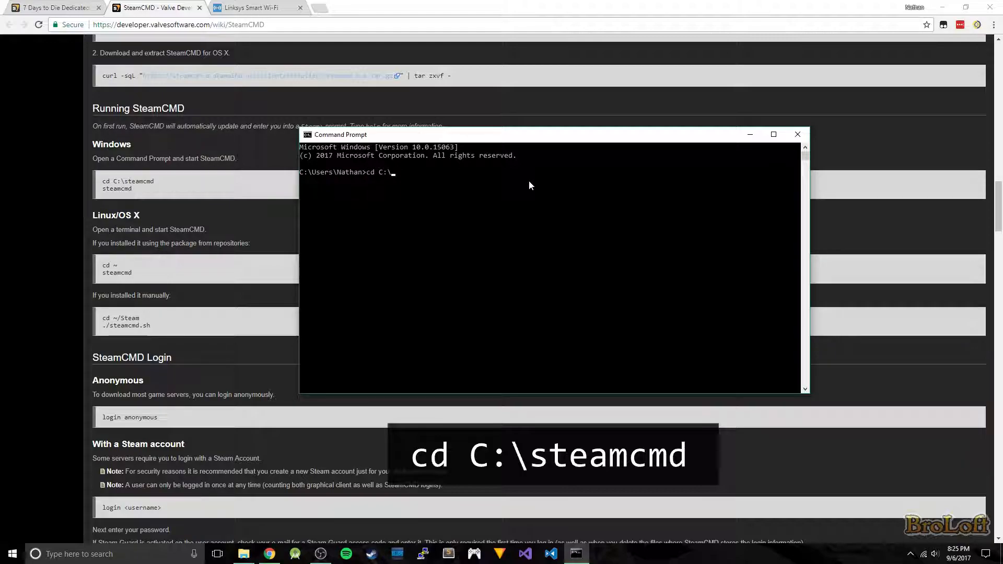
{"action": "type", "text": "steamcmd"}
{"action": "key", "text": "Return"}
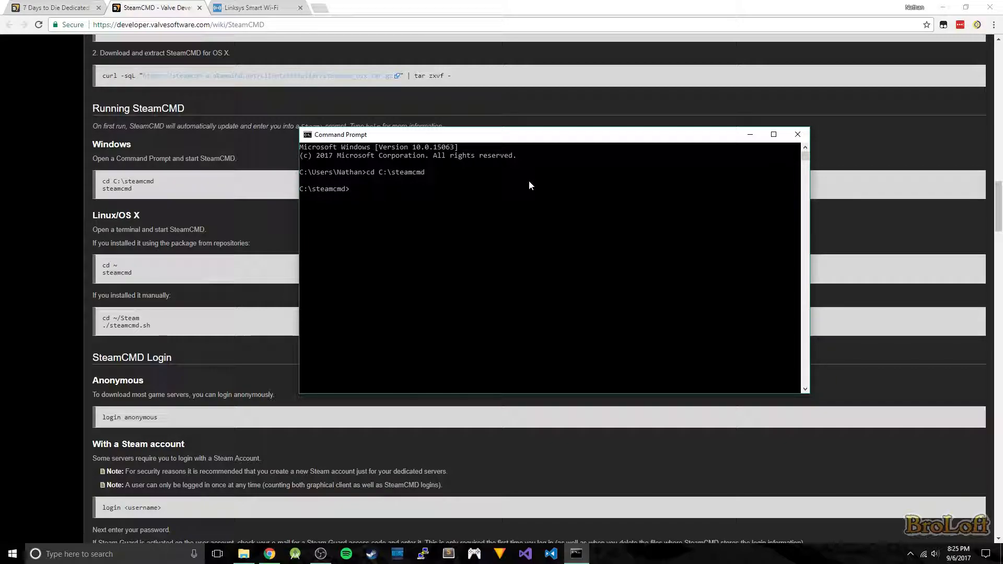
Run steamcmd.exe and let it finish updating to the Steam> prompt
{"action": "type", "text": "stewam"}
{"action": "key", "text": "BackSpace"}
{"action": "key", "text": "BackSpace"}
{"action": "key", "text": "BackSpace"}
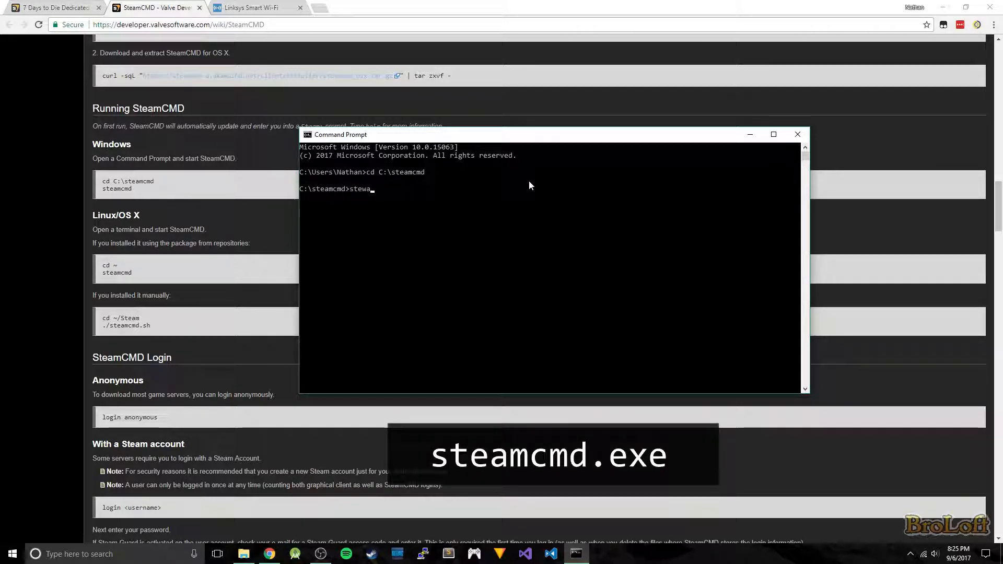
{"action": "type", "text": "amcmd.exe"}
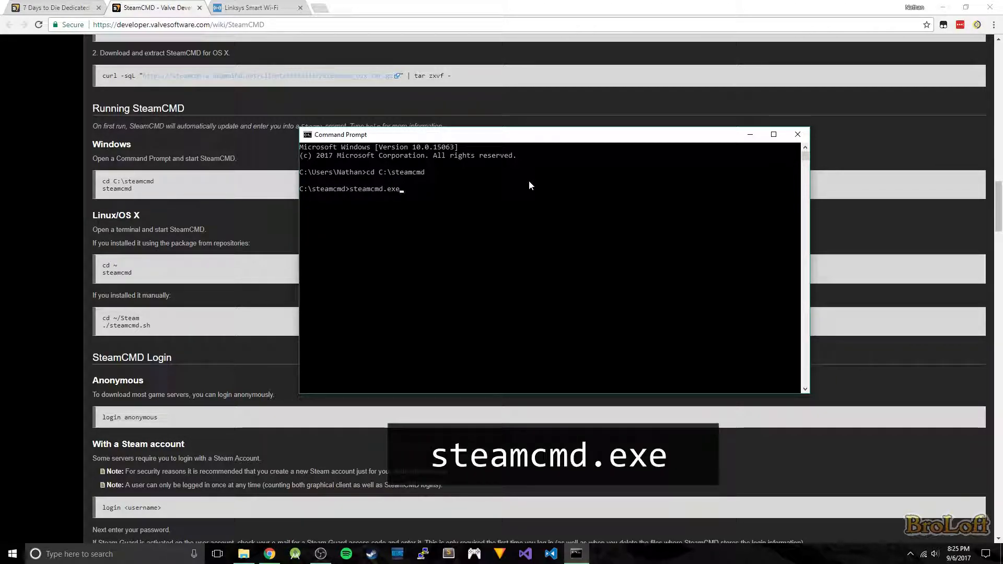
{"action": "key", "text": "Return"}
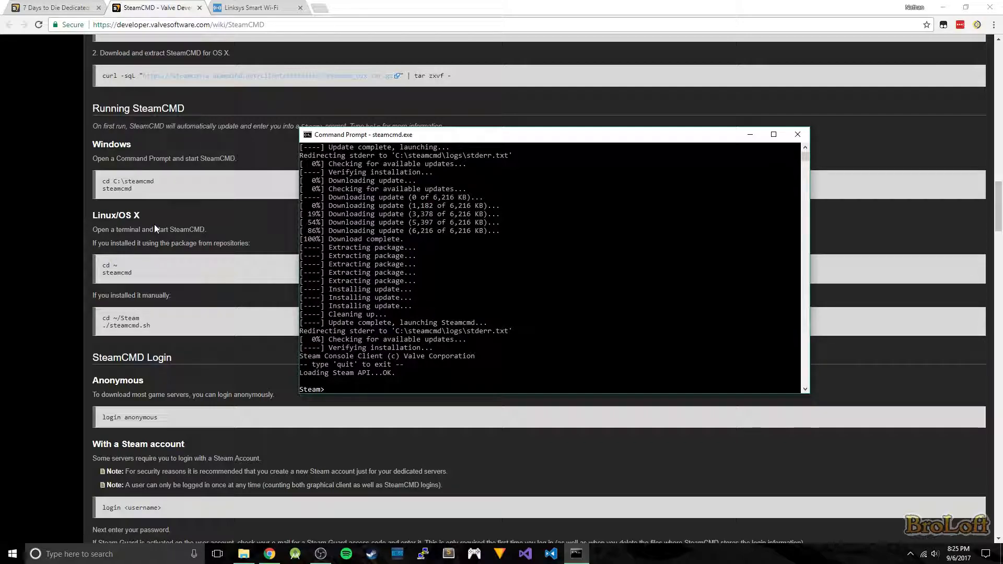
Copy 'login anonymous' from the wiki and run it at the Steam> prompt
{"action": "scroll", "coordinate": [157, 246], "scroll_direction": "down", "scroll_amount": 2}
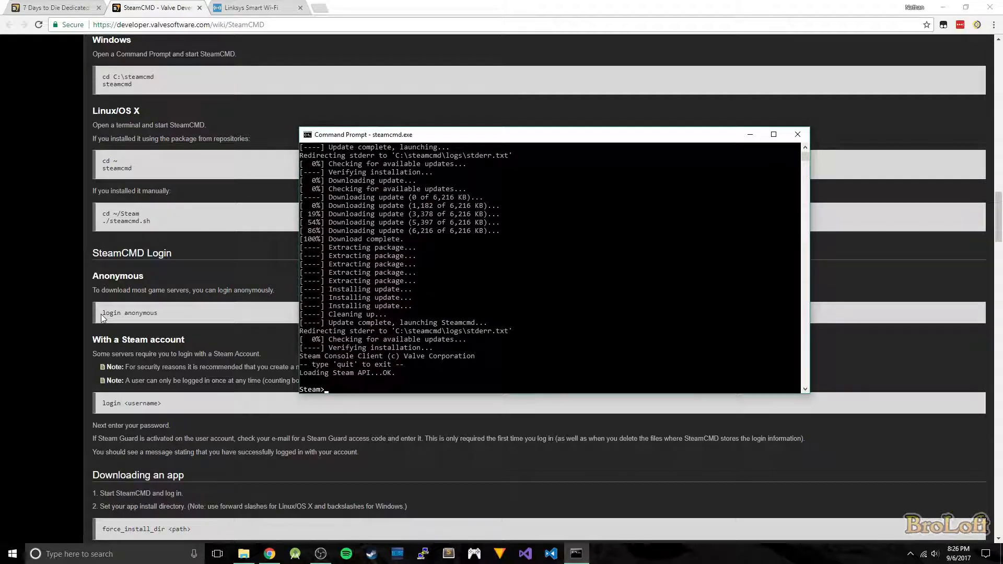
{"action": "left_click_drag", "start_coordinate": [102, 314], "coordinate": [169, 312]}
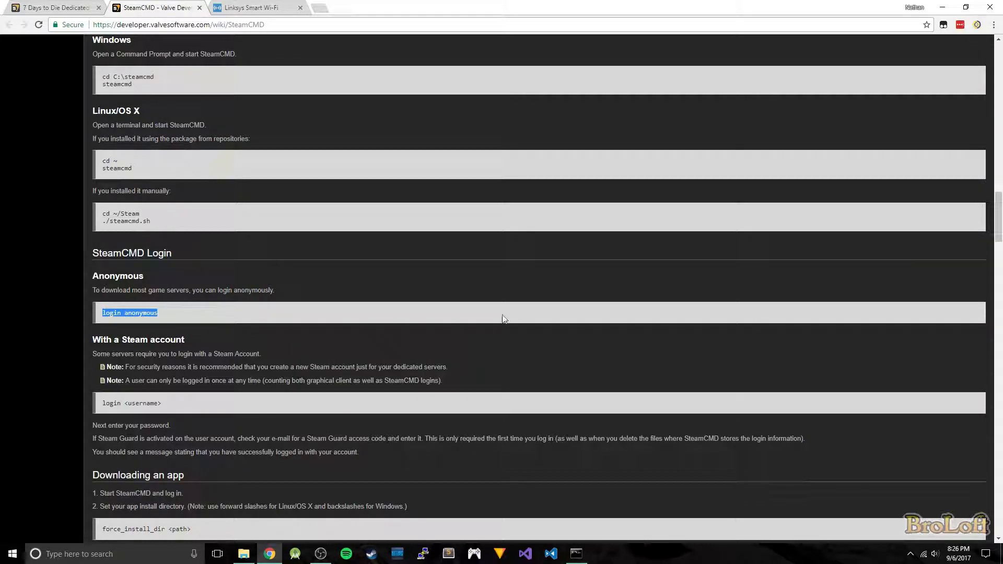
{"action": "left_click", "coordinate": [576, 554]}
{"action": "left_click", "coordinate": [380, 373]}
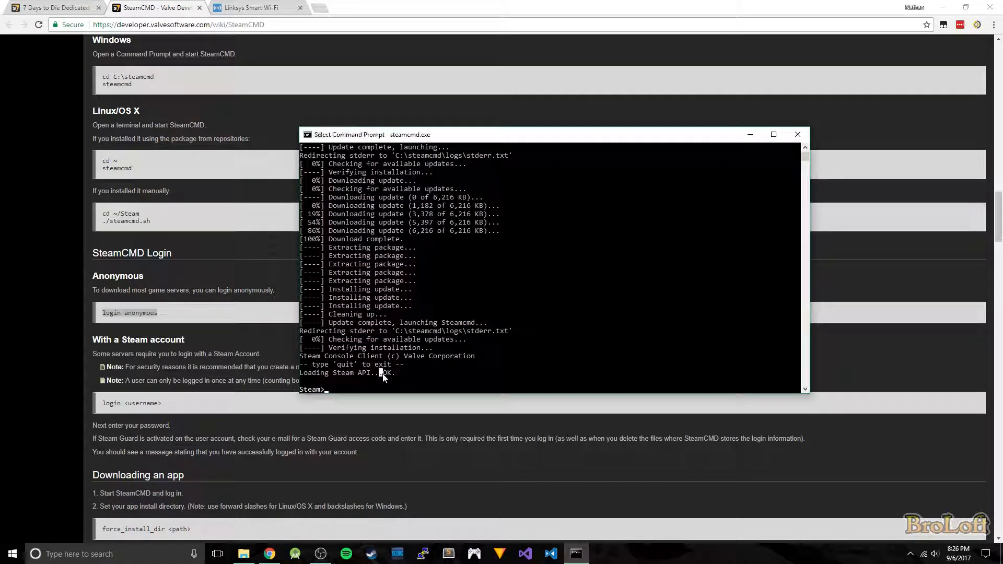
{"action": "right_click", "coordinate": [353, 379]}
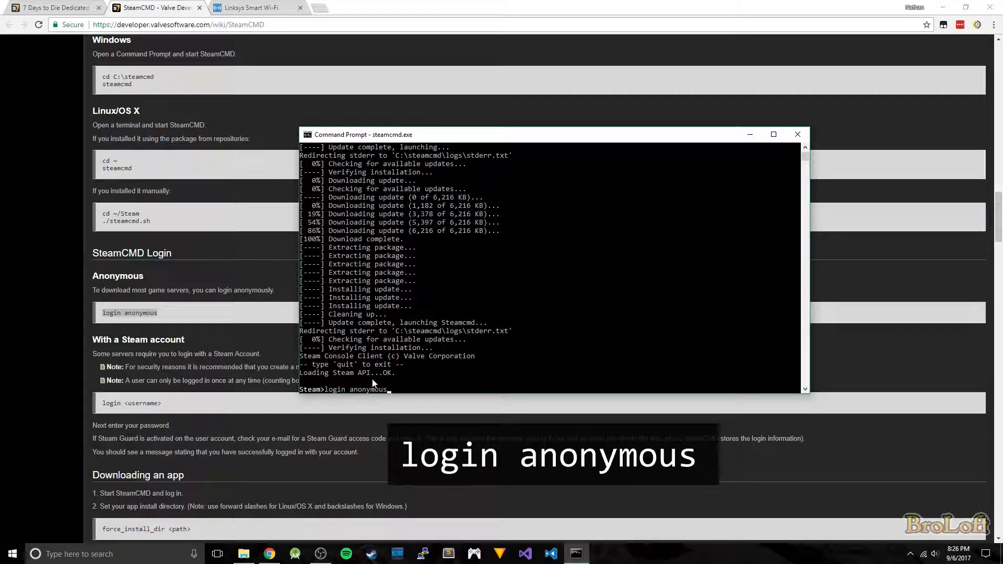
{"action": "key", "text": "Return"}
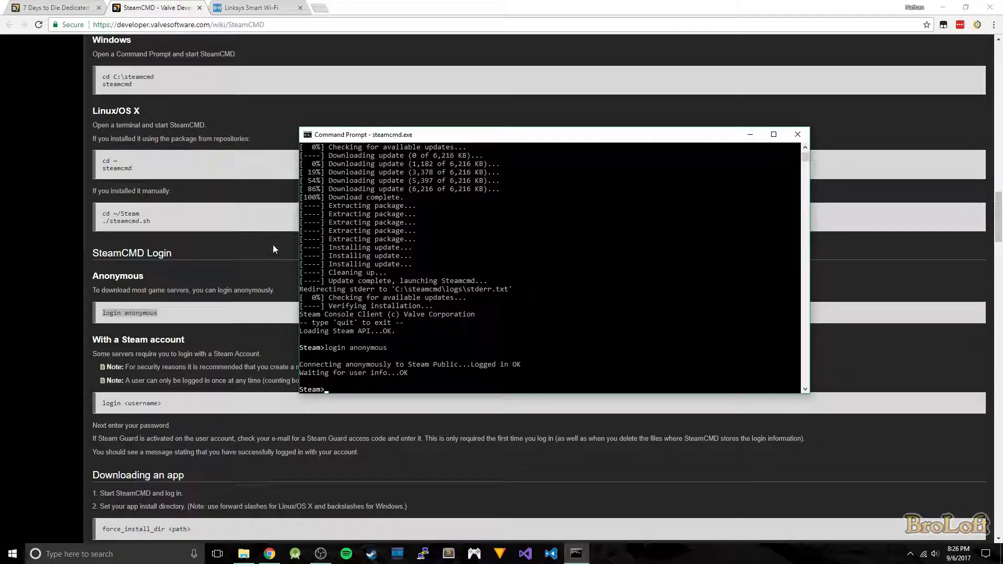
{"action": "left_click", "coordinate": [62, 9]}
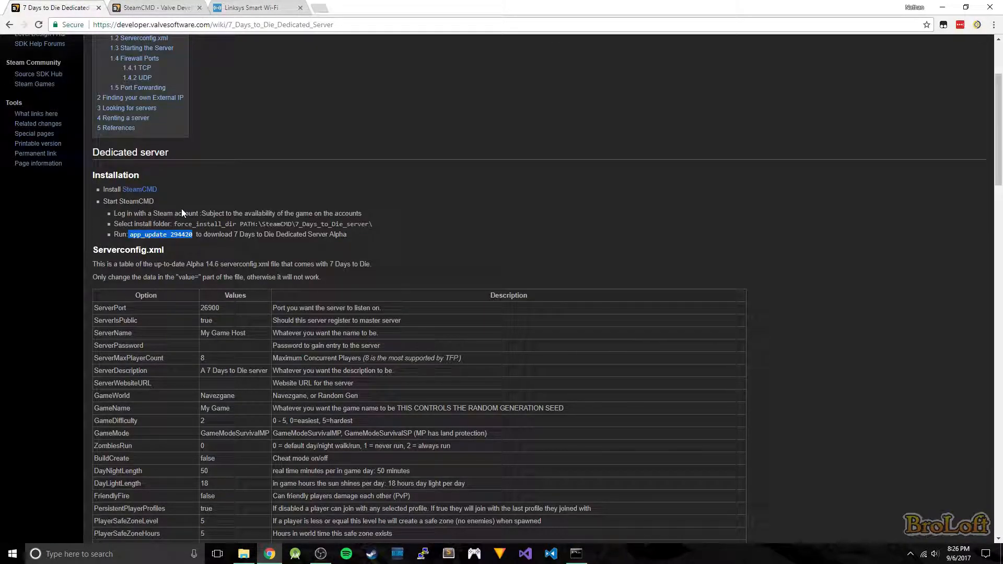
Scroll to the 7 Days to Die server Installation steps and copy the force_install_dir command
{"action": "scroll", "coordinate": [181, 208], "scroll_direction": "down", "scroll_amount": 1}
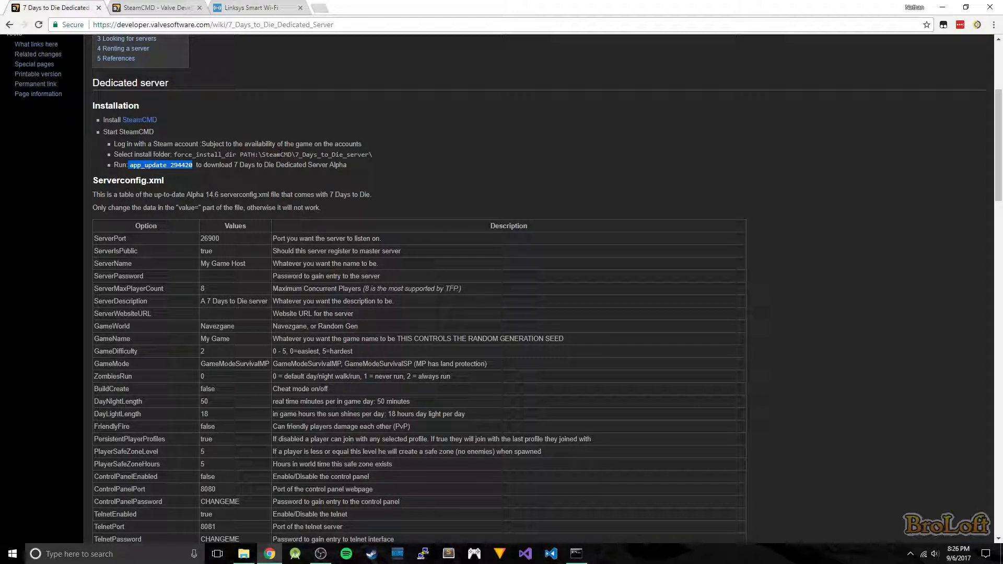
{"action": "left_click_drag", "start_coordinate": [295, 155], "coordinate": [382, 155]}
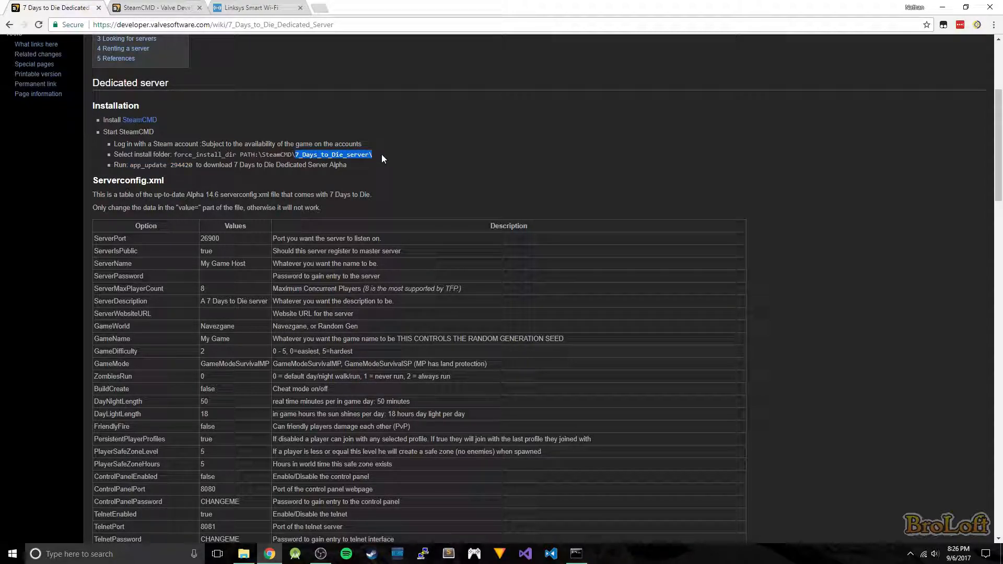
{"action": "left_click_drag", "start_coordinate": [174, 154], "coordinate": [237, 155]}
{"action": "key", "text": "ctrl+c"}
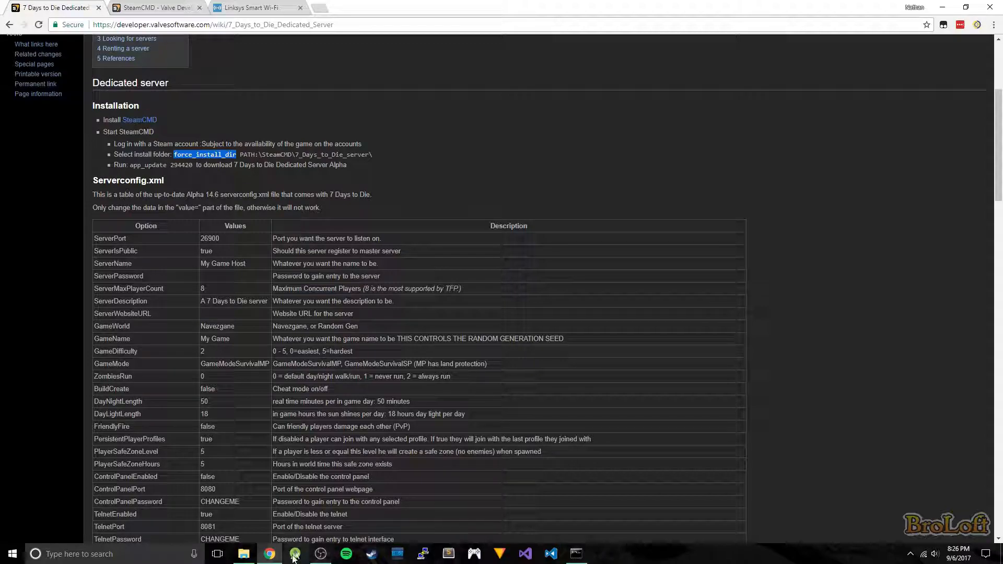
Run force_install_dir C:\steamcmd\7_days_to_die_server, then copy app_update 294420 from the wiki
{"action": "left_click", "coordinate": [577, 554]}
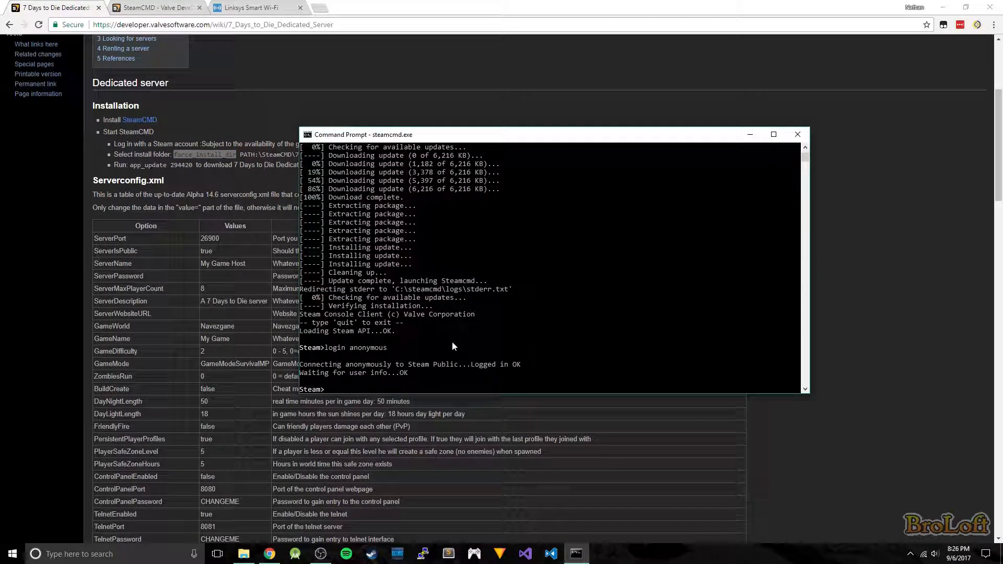
{"action": "key", "text": "ctrl+v"}
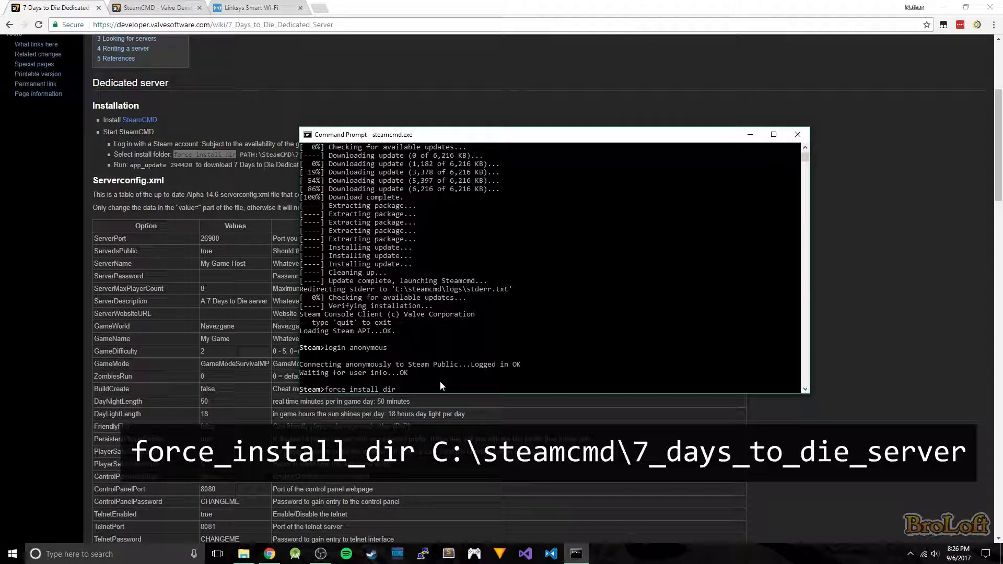
{"action": "type", "text": "C:\\ste"}
{"action": "left_click_drag", "start_coordinate": [526, 137], "coordinate": [670, 179]}
{"action": "type", "text": "amcmd\\"}
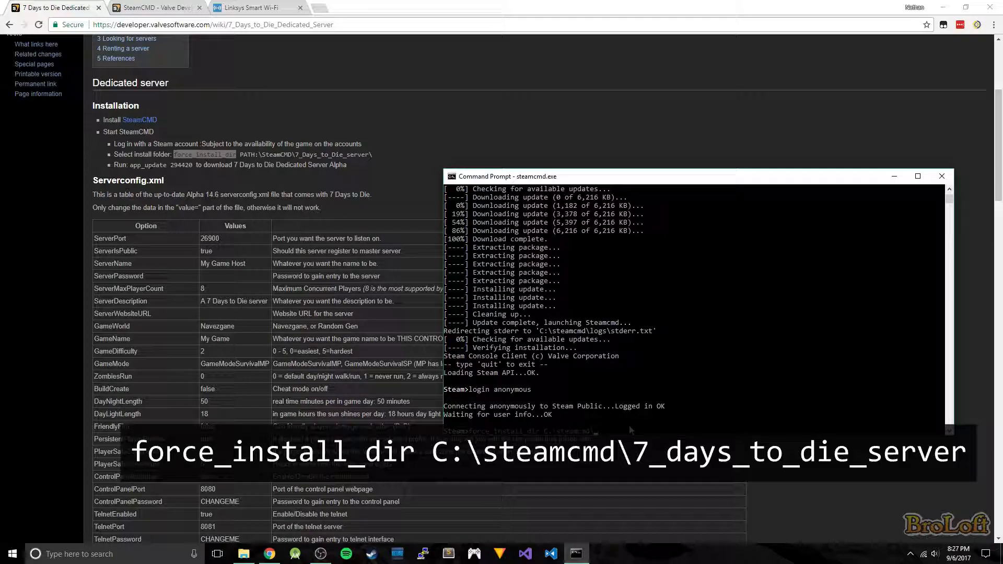
{"action": "type", "text": "7_days_to_die_server"}
{"action": "key", "text": "Return"}
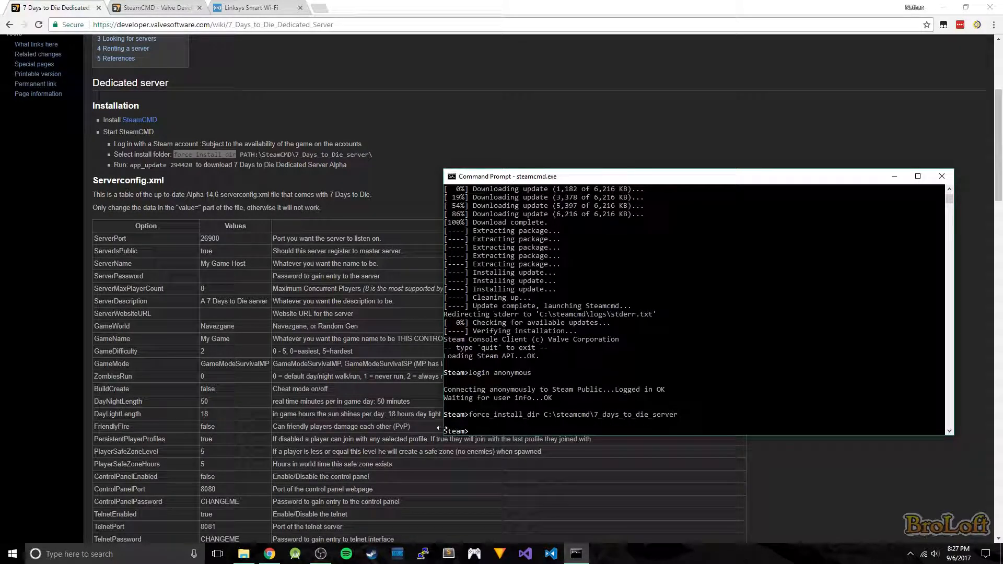
{"action": "left_click_drag", "start_coordinate": [130, 165], "coordinate": [194, 166]}
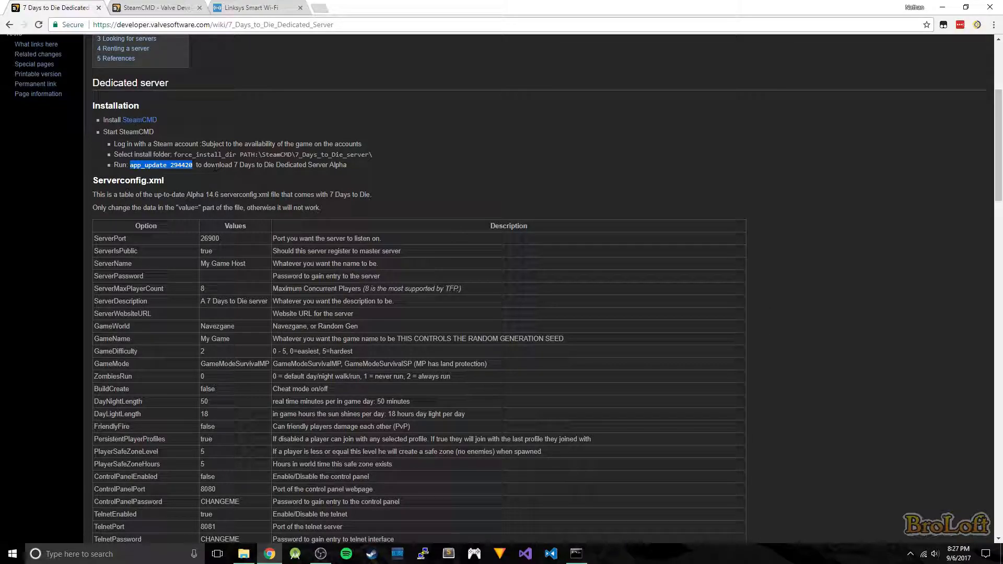
Paste and run app_update 294420 in SteamCMD to download the dedicated server files
{"action": "left_click", "coordinate": [577, 554]}
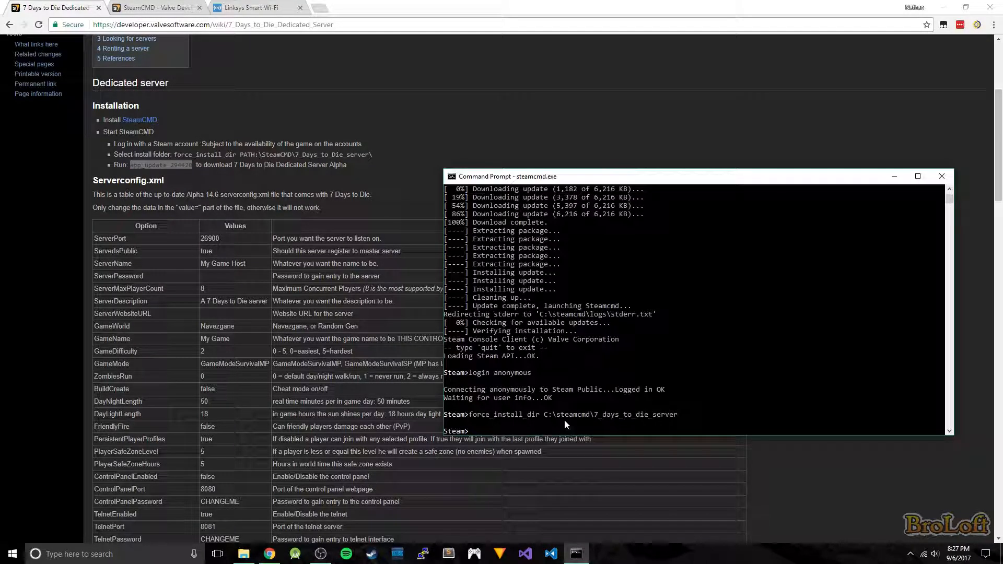
{"action": "right_click", "coordinate": [535, 416]}
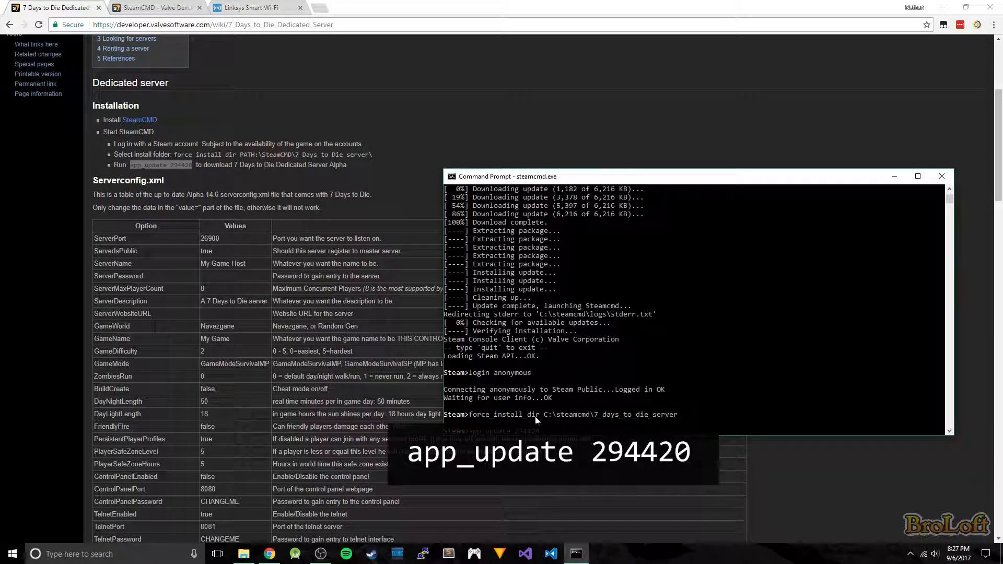
{"action": "key", "text": "Return"}
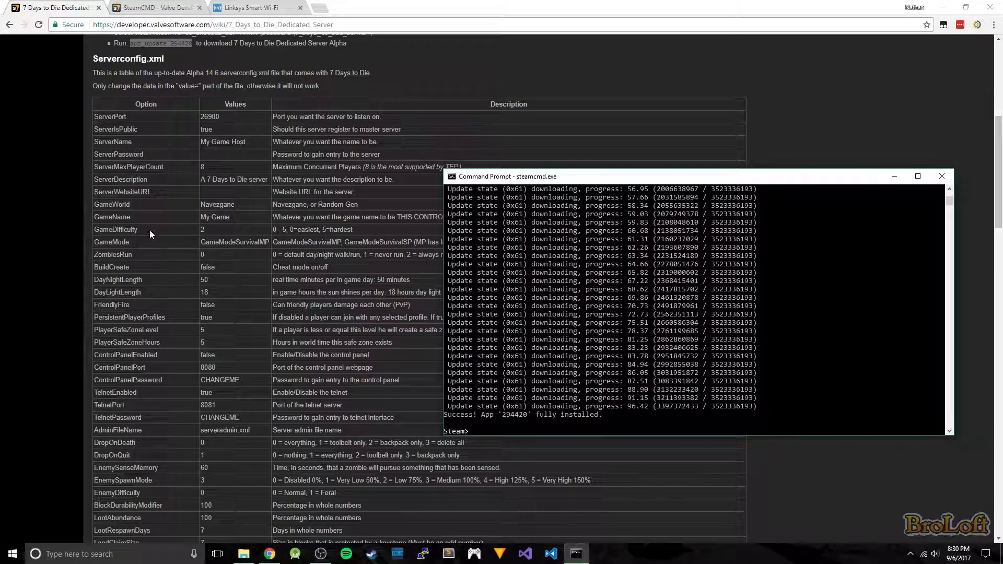
{"action": "left_click", "coordinate": [244, 554]}
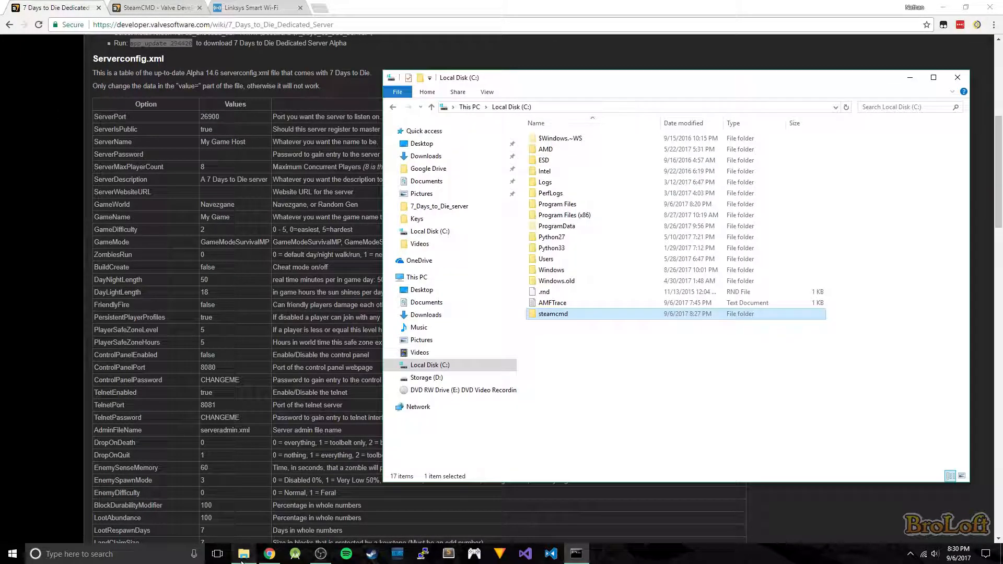
Open serverconfig.xml from C:\steamcmd\7_days_to_die_server in Sublime Text
{"action": "double_click", "coordinate": [569, 316]}
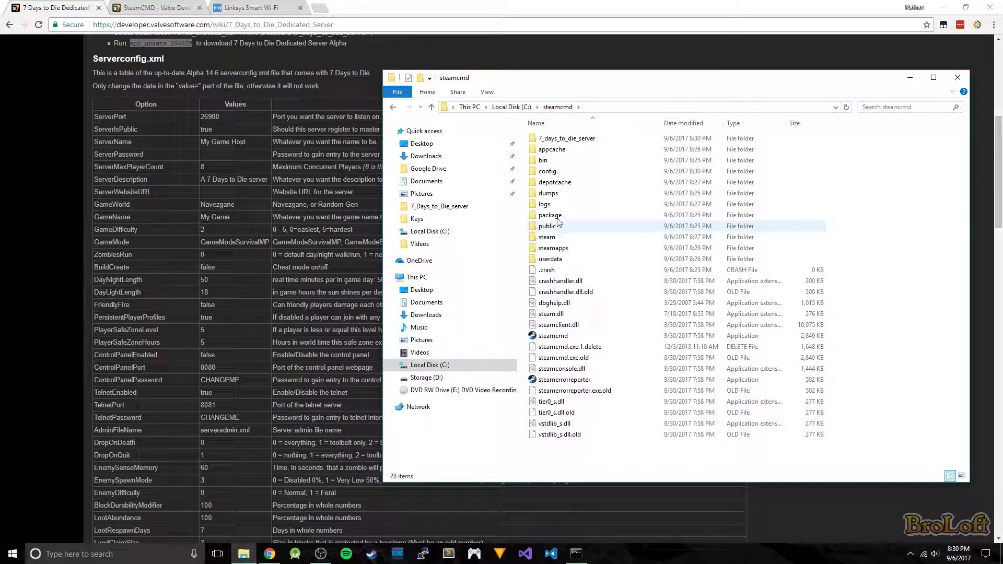
{"action": "double_click", "coordinate": [564, 140]}
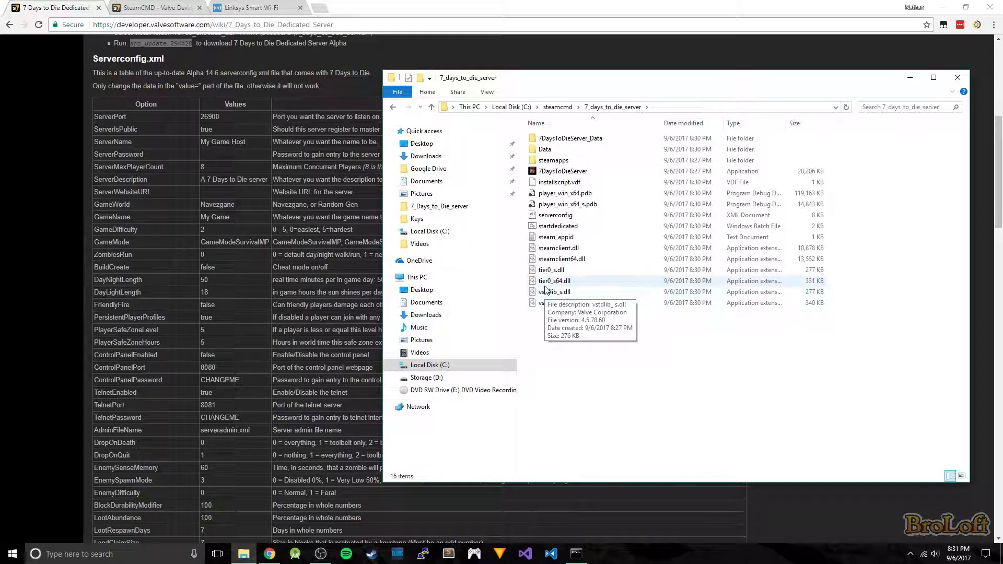
{"action": "right_click", "coordinate": [560, 217]}
{"action": "left_click", "coordinate": [601, 244]}
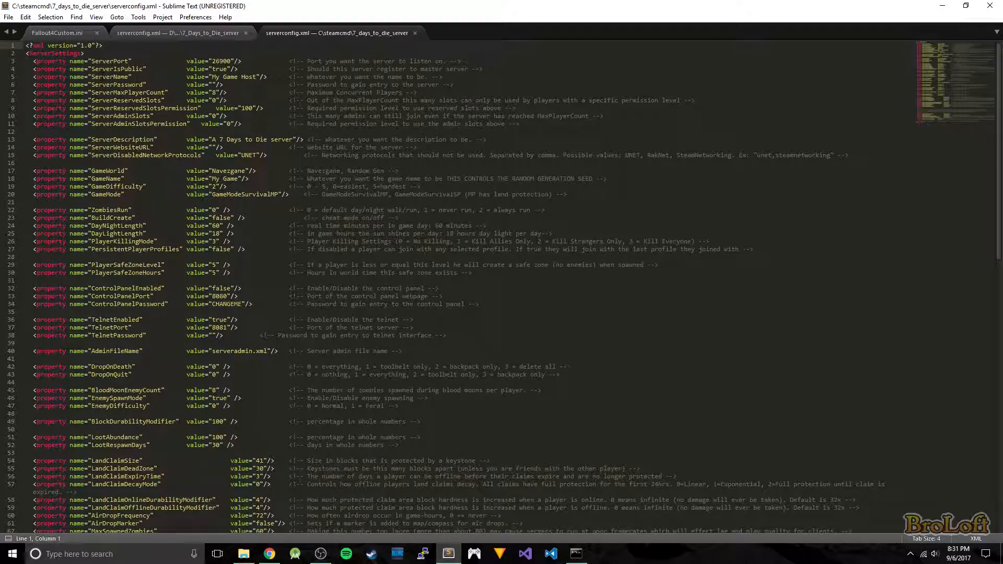
Replace ServerName 'My Game Host' with 'Broloft' and enter a server password in ServerPassword
{"action": "scroll", "coordinate": [173, 91], "scroll_direction": "down", "scroll_amount": 1}
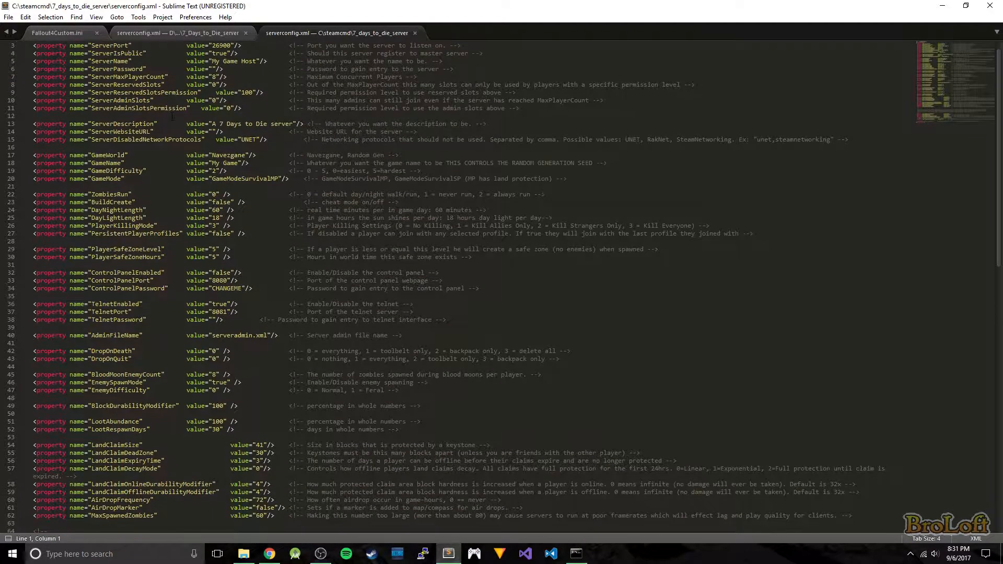
{"action": "scroll", "coordinate": [171, 114], "scroll_direction": "up", "scroll_amount": 1}
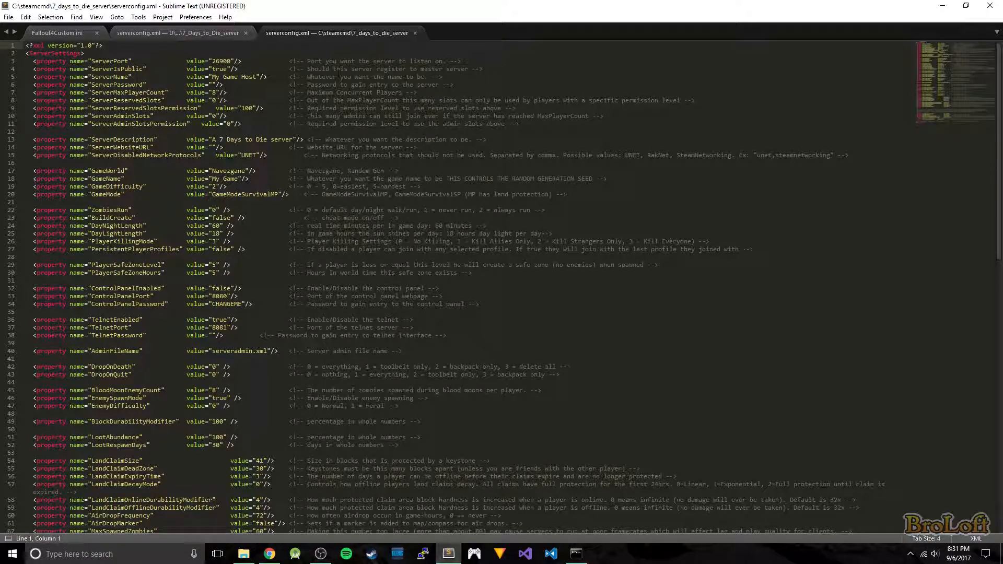
{"action": "left_click_drag", "start_coordinate": [211, 77], "coordinate": [256, 77]}
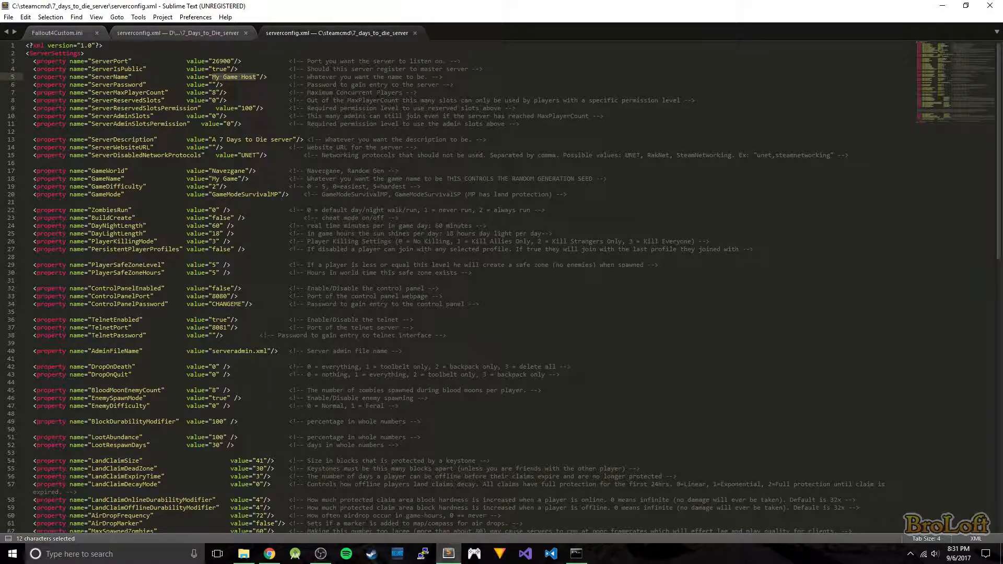
{"action": "type", "text": "Broloft"}
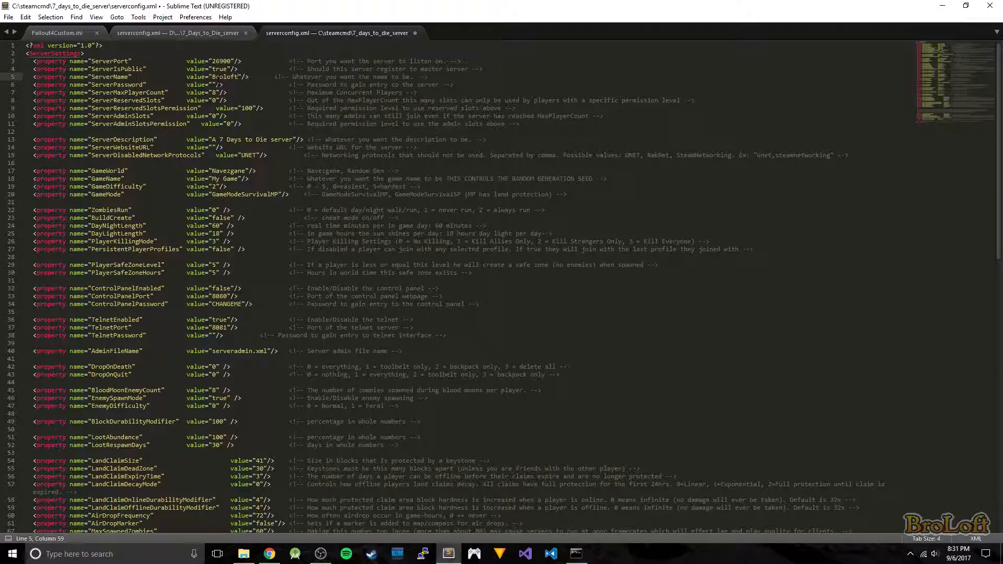
{"action": "left_click", "coordinate": [216, 85]}
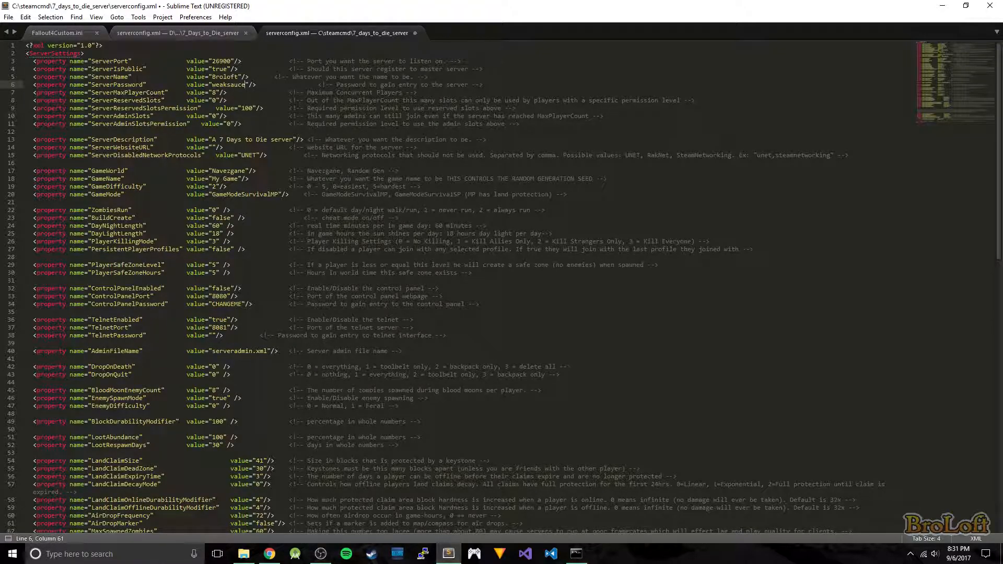
{"action": "scroll", "coordinate": [443, 287], "scroll_direction": "down", "scroll_amount": 1}
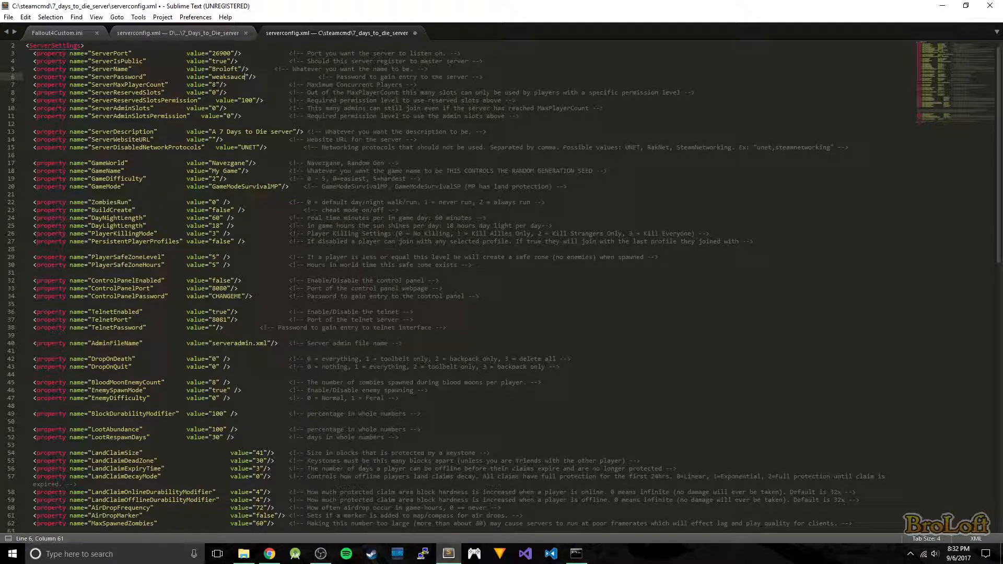
{"action": "scroll", "coordinate": [157, 114], "scroll_direction": "down", "scroll_amount": 2}
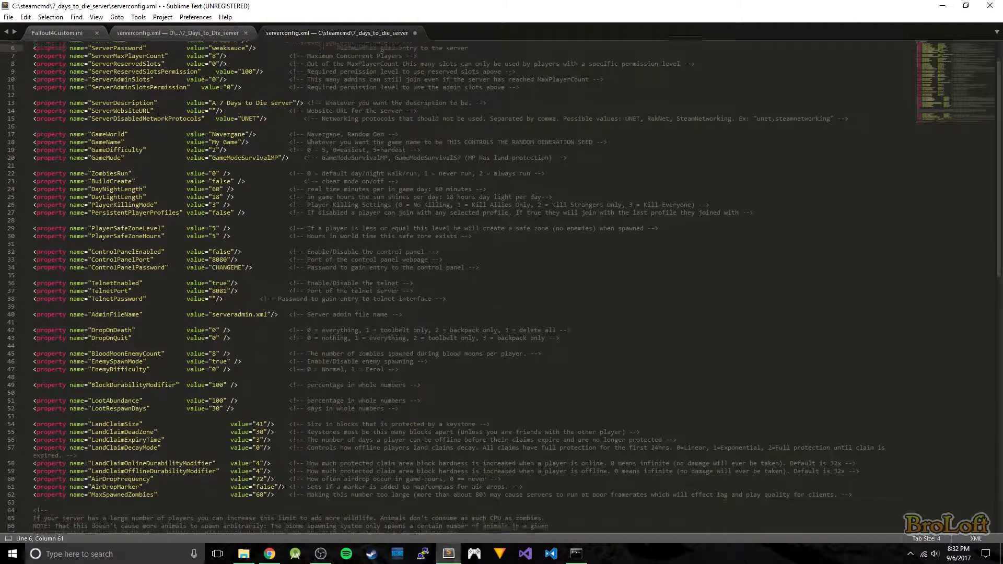
{"action": "scroll", "coordinate": [157, 114], "scroll_direction": "down", "scroll_amount": 2}
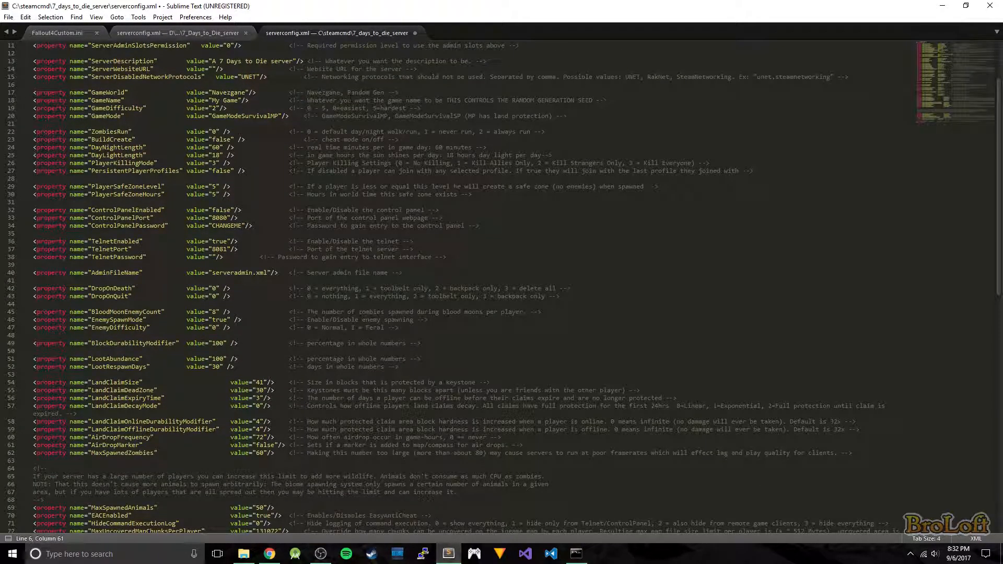
{"action": "left_click_drag", "start_coordinate": [343, 92], "coordinate": [384, 92]}
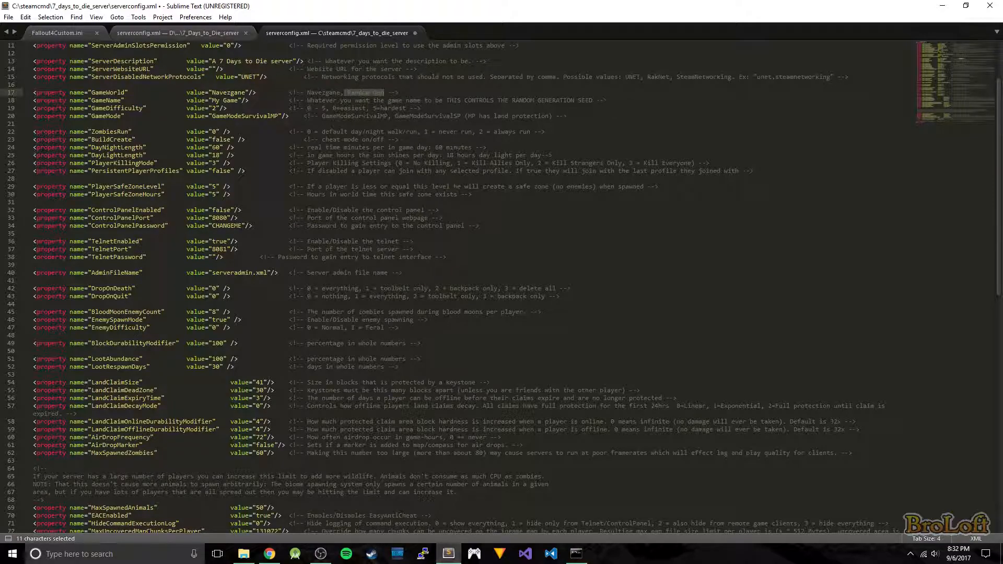
{"action": "key", "text": "ctrl+c"}
{"action": "left_click_drag", "start_coordinate": [250, 93], "coordinate": [216, 92]}
{"action": "key", "text": "ctrl+v"}
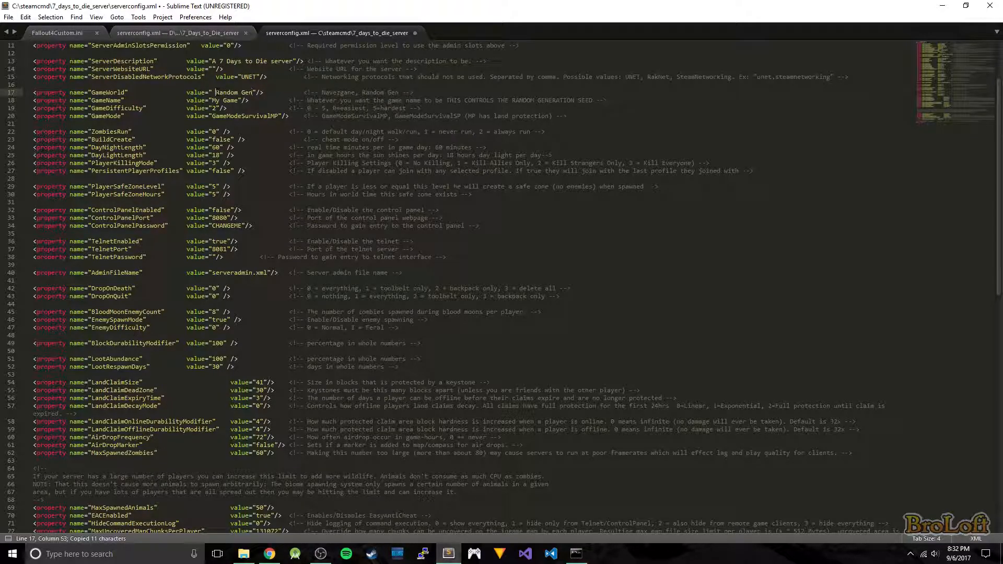
{"action": "key", "text": "BackSpace"}
{"action": "left_click_drag", "start_coordinate": [212, 100], "coordinate": [239, 100]}
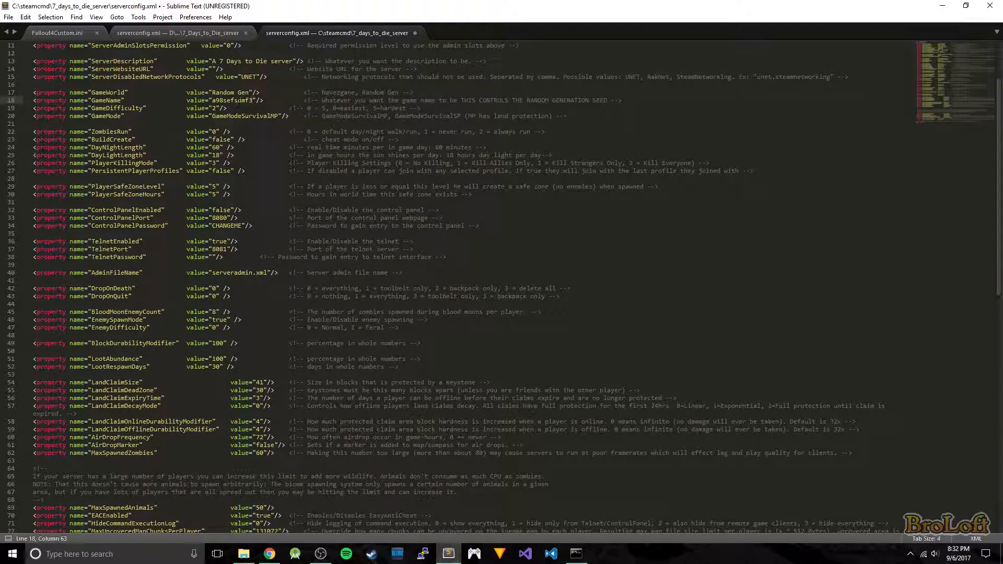
{"action": "scroll", "coordinate": [501, 288], "scroll_direction": "down", "scroll_amount": 1}
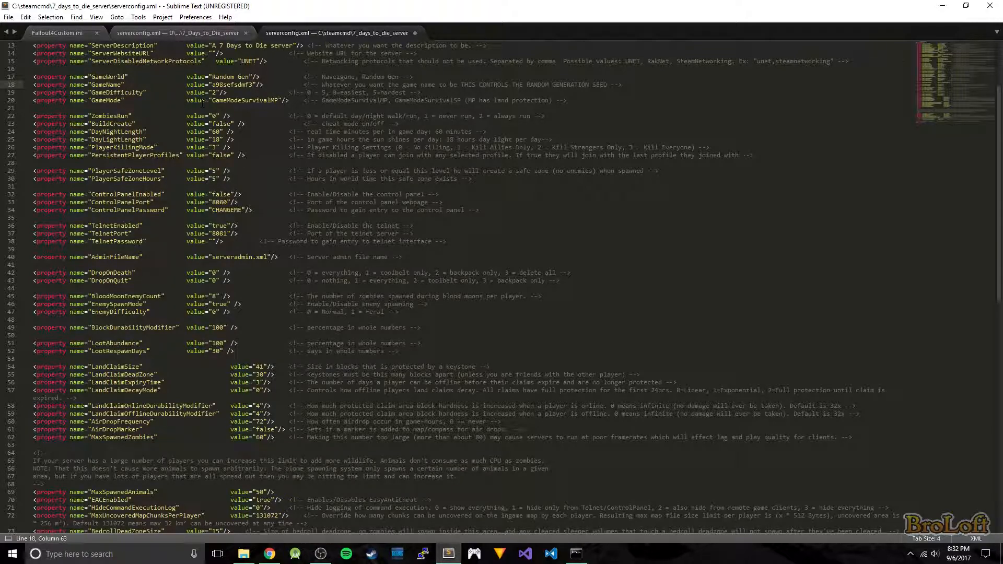
{"action": "scroll", "coordinate": [203, 102], "scroll_direction": "down", "scroll_amount": 1}
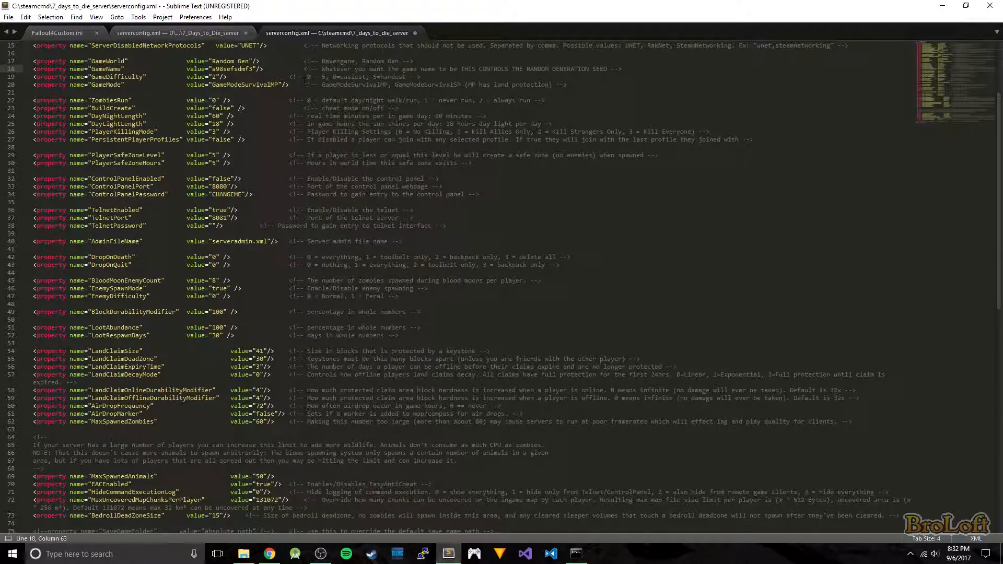
{"action": "scroll", "coordinate": [305, 80], "scroll_direction": "down", "scroll_amount": 1}
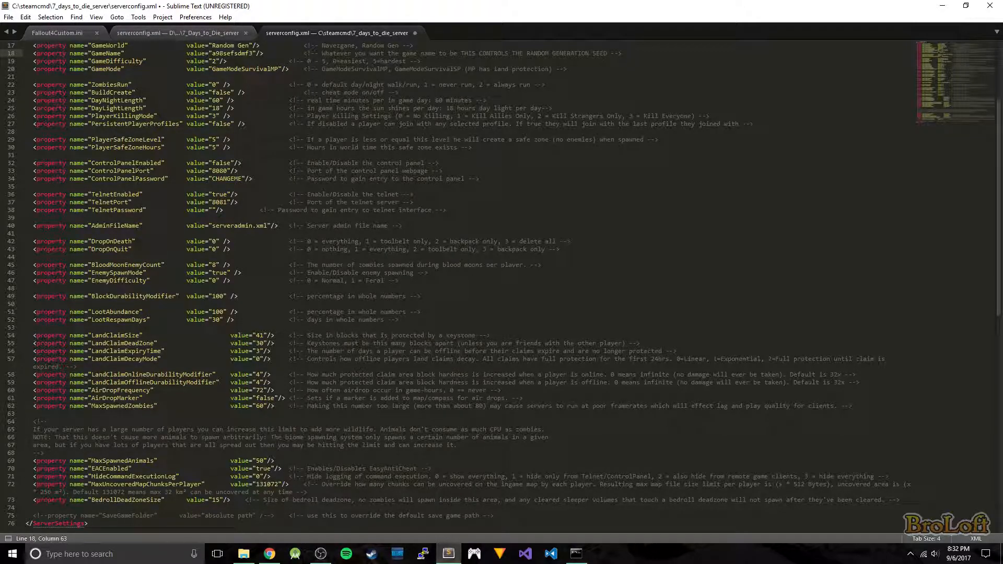
{"action": "scroll", "coordinate": [501, 282], "scroll_direction": "down", "scroll_amount": 2}
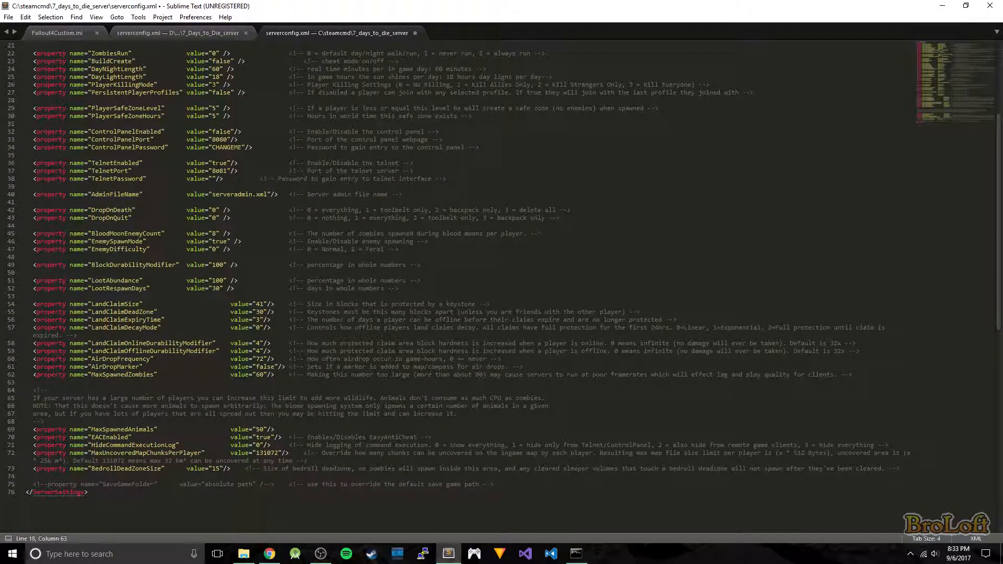
Set TelnetEnabled to false and AirDropMarker to true in serverconfig.xml
{"action": "left_click", "coordinate": [215, 163]}
{"action": "double_click", "coordinate": [220, 163]}
{"action": "type", "text": "false"}
{"action": "scroll", "coordinate": [500, 267], "scroll_direction": "down", "scroll_amount": 2}
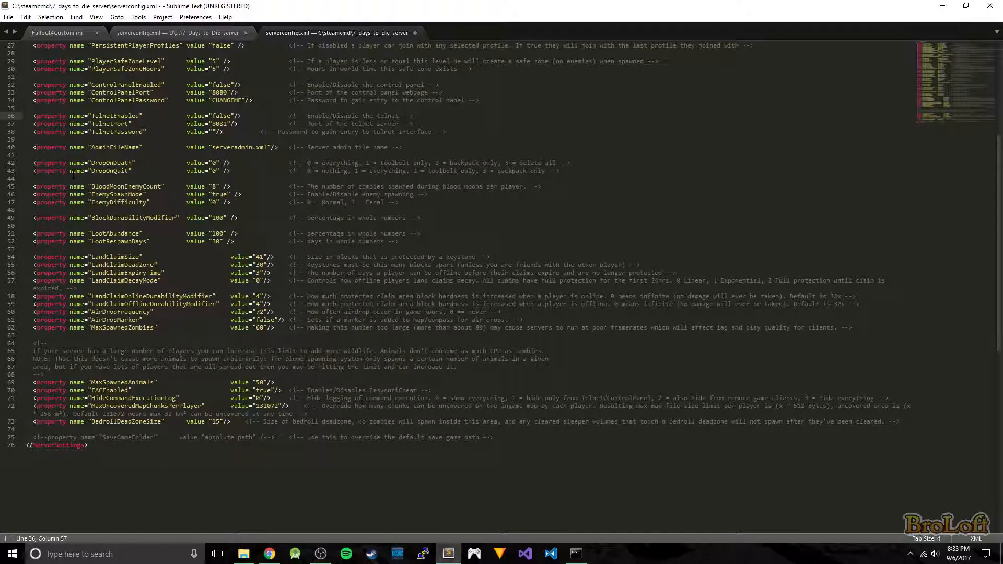
{"action": "scroll", "coordinate": [444, 246], "scroll_direction": "down", "scroll_amount": 2}
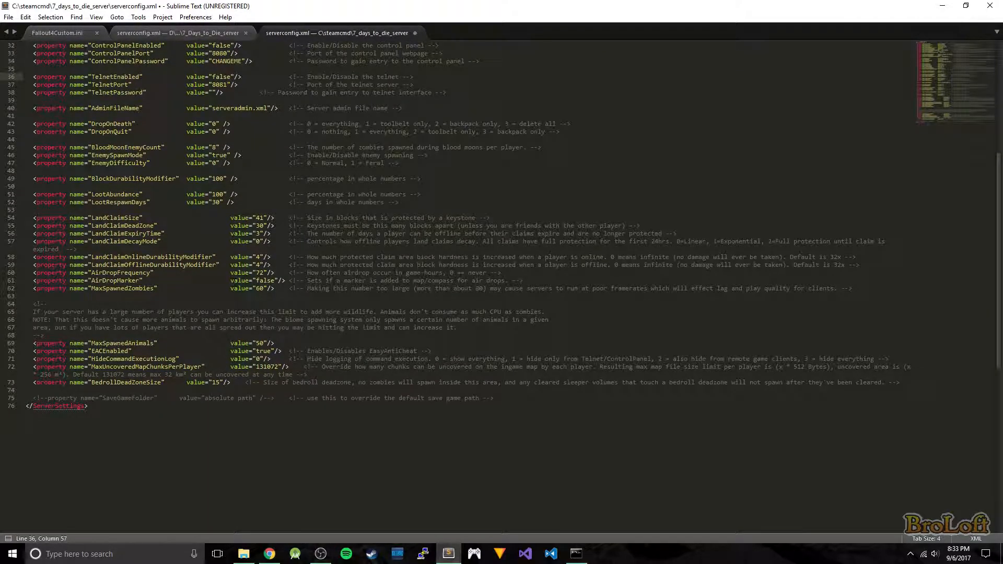
{"action": "double_click", "coordinate": [265, 280]}
{"action": "type", "text": "true"}
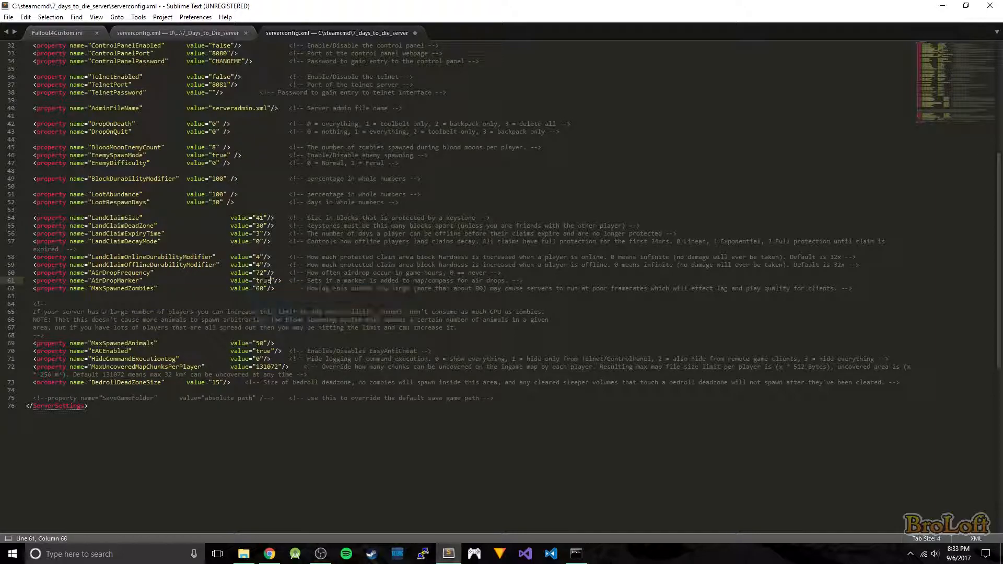
{"action": "left_click", "coordinate": [404, 296]}
{"action": "scroll", "coordinate": [449, 287], "scroll_direction": "down", "scroll_amount": 3}
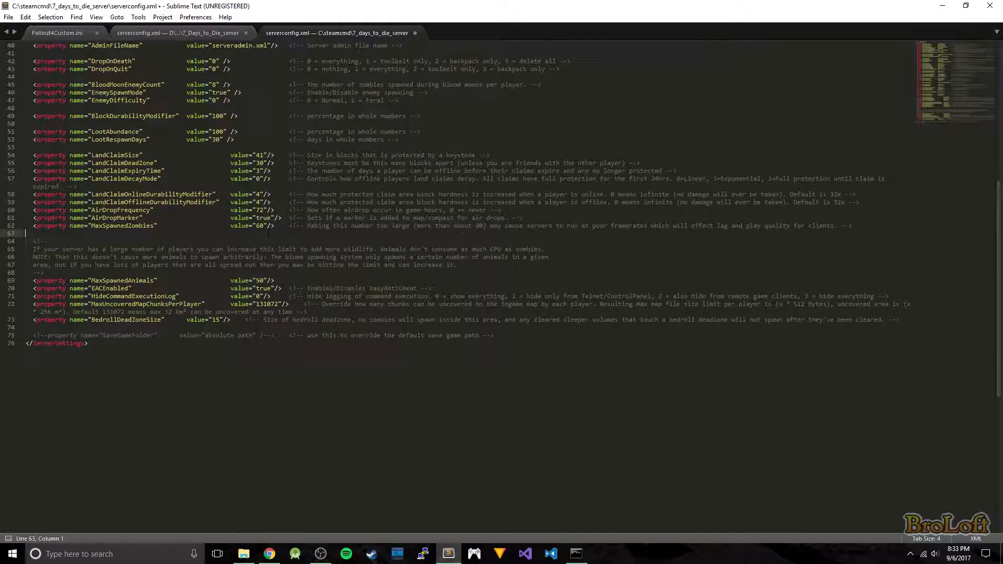
{"action": "scroll", "coordinate": [279, 218], "scroll_direction": "down", "scroll_amount": 1}
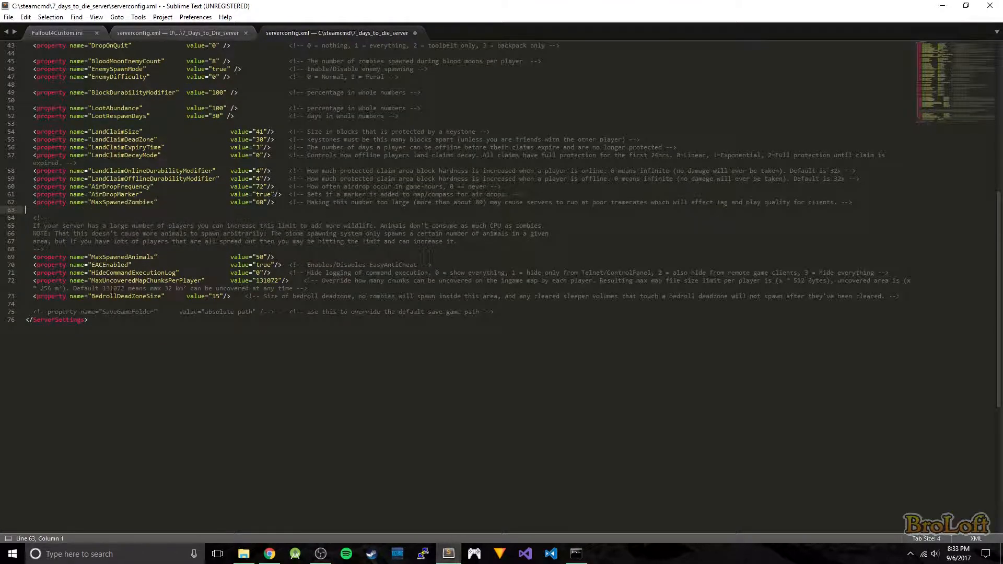
{"action": "scroll", "coordinate": [500, 220], "scroll_direction": "up", "scroll_amount": 2}
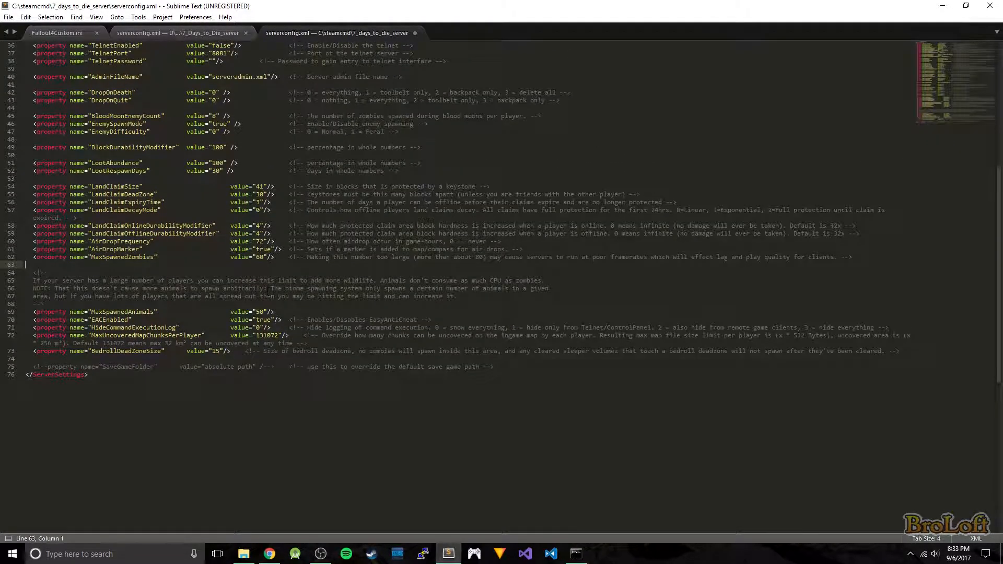
Save serverconfig.xml and minimize Sublime Text
{"action": "left_click", "coordinate": [337, 186]}
{"action": "key", "text": "ctrl+s"}
{"action": "left_click", "coordinate": [9, 17]}
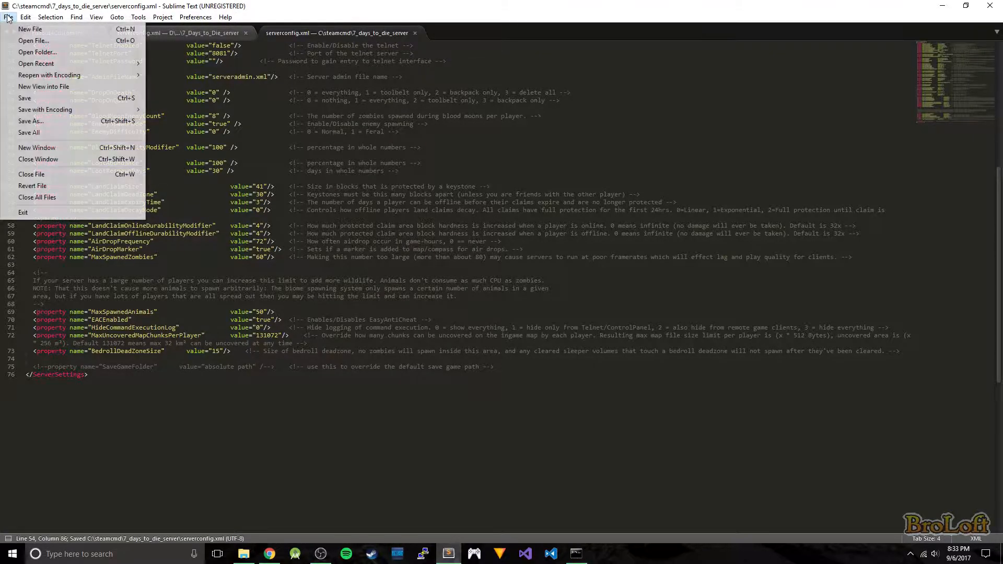
{"action": "left_click", "coordinate": [24, 98]}
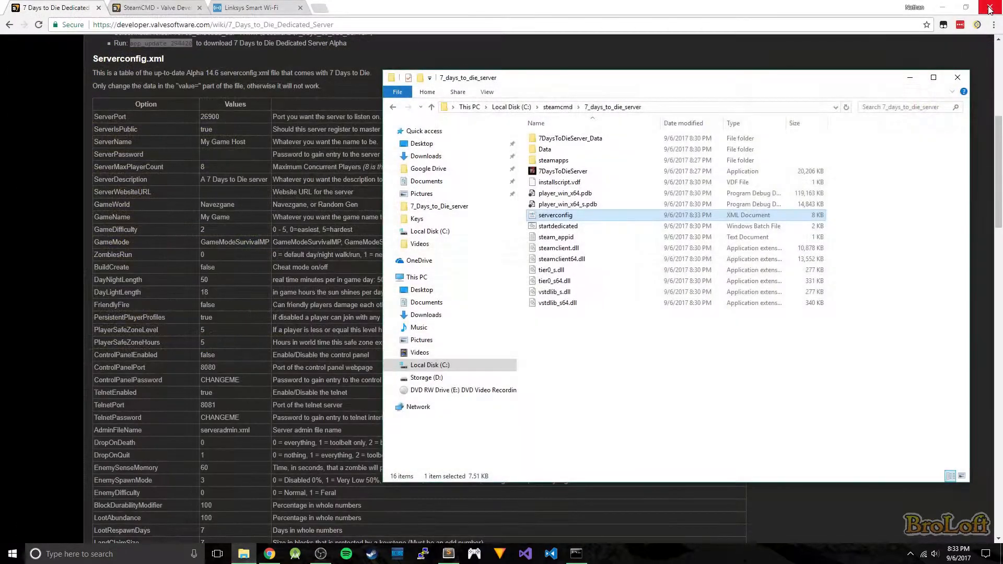
{"action": "left_click", "coordinate": [938, 5]}
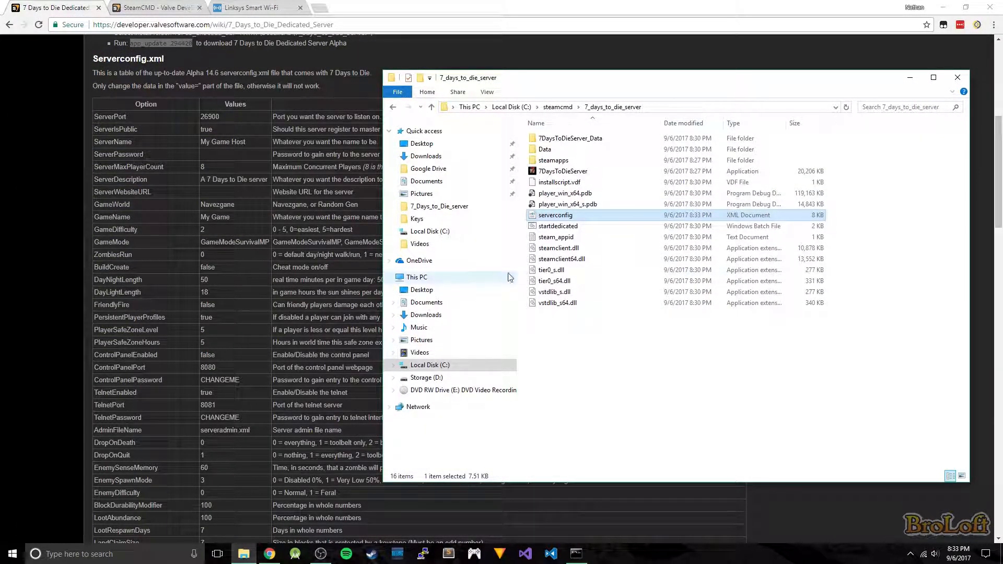
Read the wiki's Port Forwarding guidance, then switch to the Linksys Smart Wi-Fi router page
{"action": "left_click", "coordinate": [366, 51]}
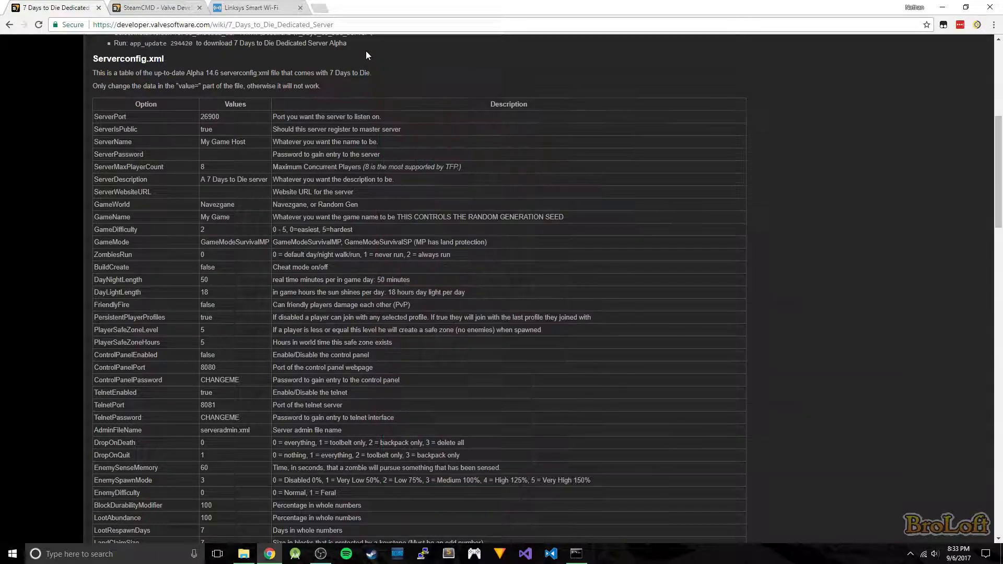
{"action": "scroll", "coordinate": [366, 52], "scroll_direction": "down", "scroll_amount": 6}
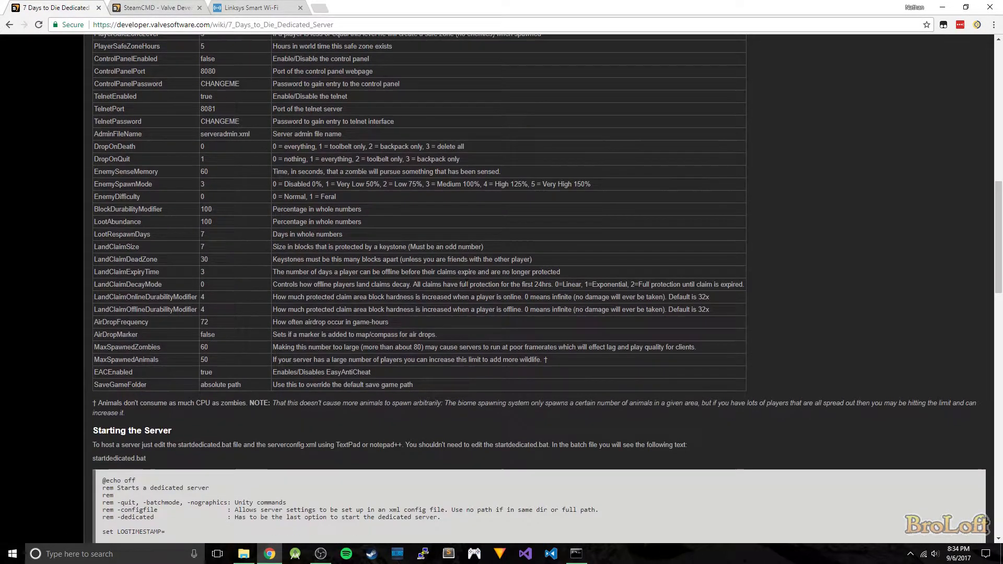
{"action": "scroll", "coordinate": [465, 276], "scroll_direction": "down", "scroll_amount": 9}
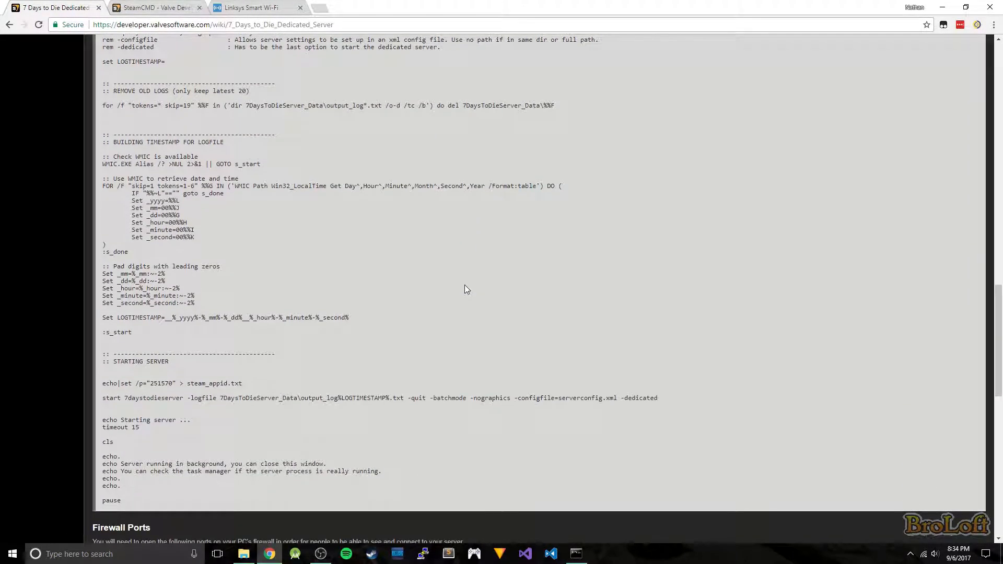
{"action": "scroll", "coordinate": [465, 285], "scroll_direction": "down", "scroll_amount": 3}
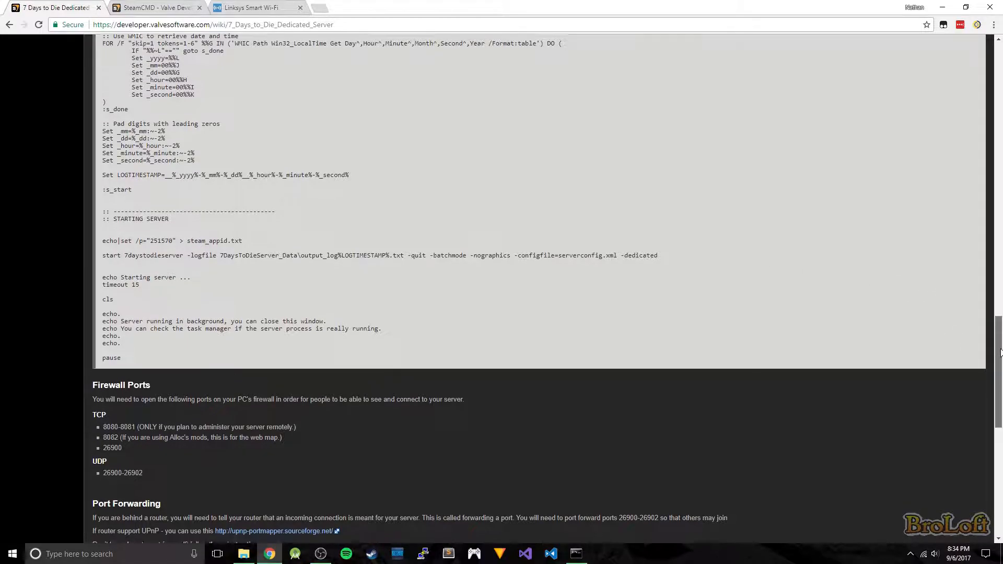
{"action": "scroll", "coordinate": [616, 374], "scroll_direction": "down", "scroll_amount": 4}
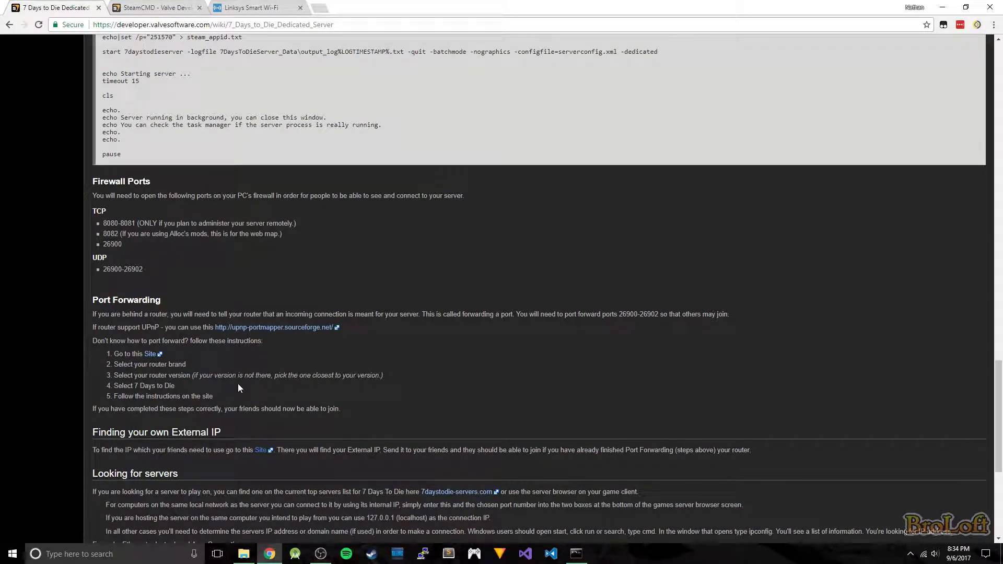
{"action": "left_click", "coordinate": [254, 11]}
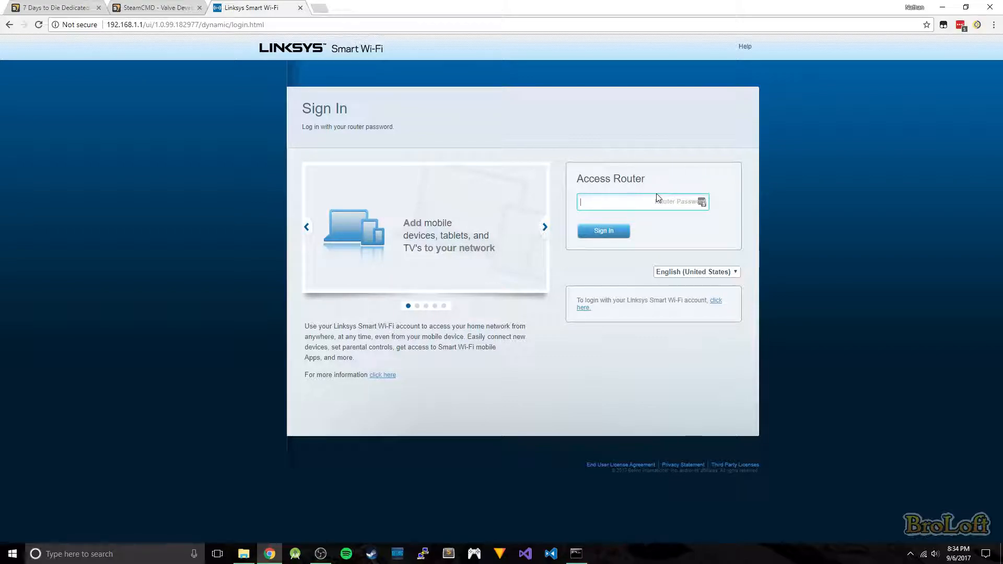
Sign in to the Linksys router and view Security > Apps and Gaming > Port Range Forwarding
{"action": "type", "text": "•••"}
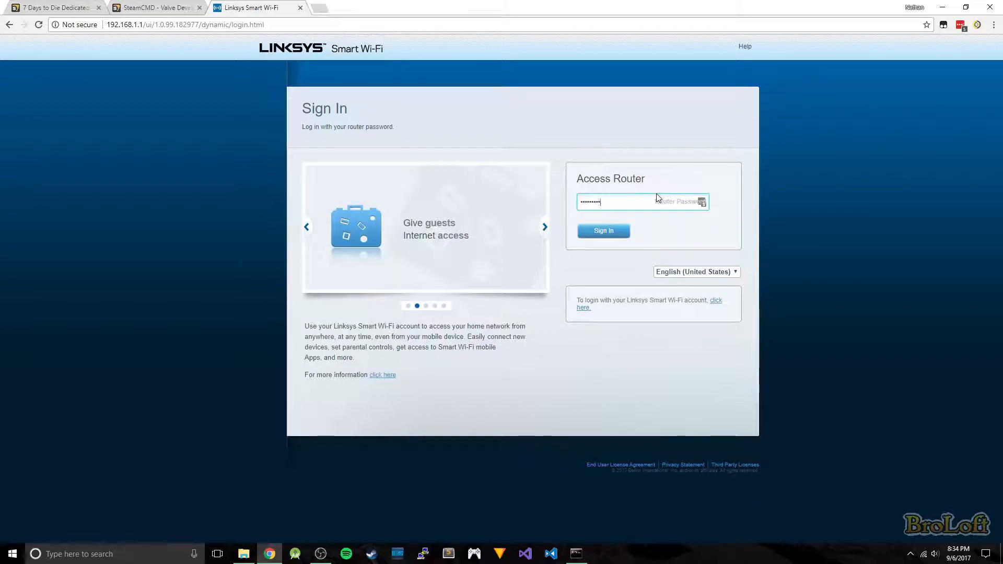
{"action": "type", "text": "•••••"}
{"action": "key", "text": "Return"}
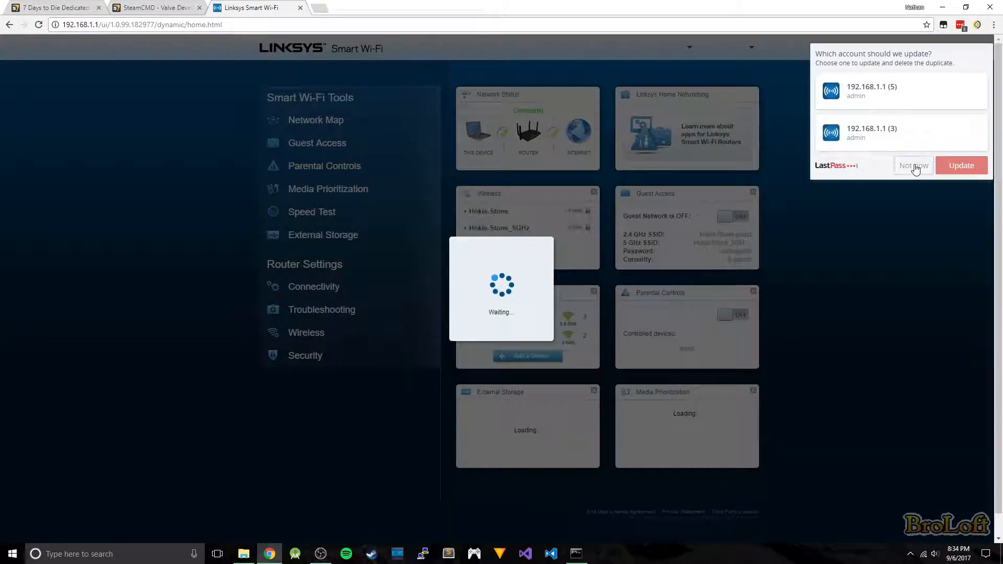
{"action": "left_click", "coordinate": [915, 167]}
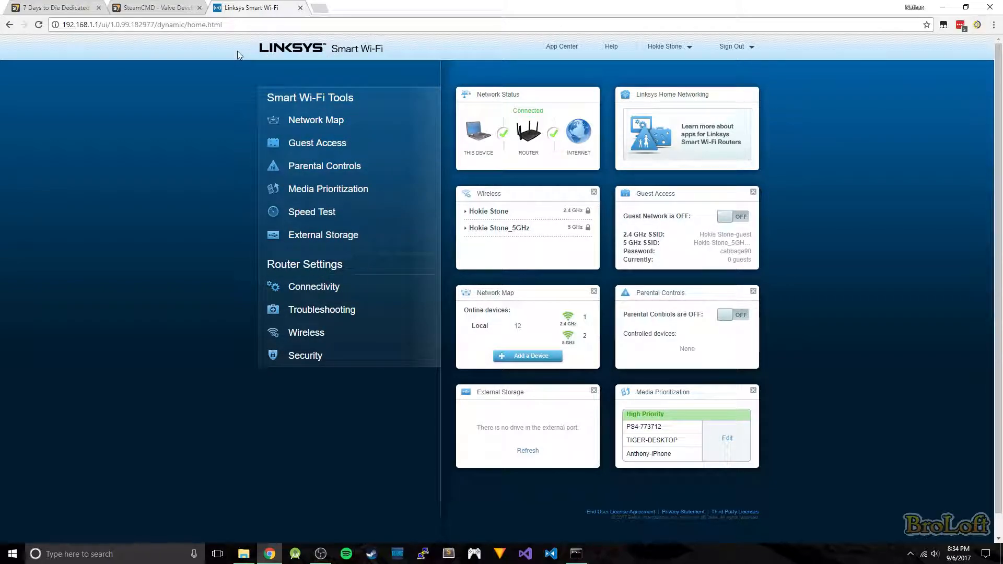
{"action": "left_click", "coordinate": [325, 356]}
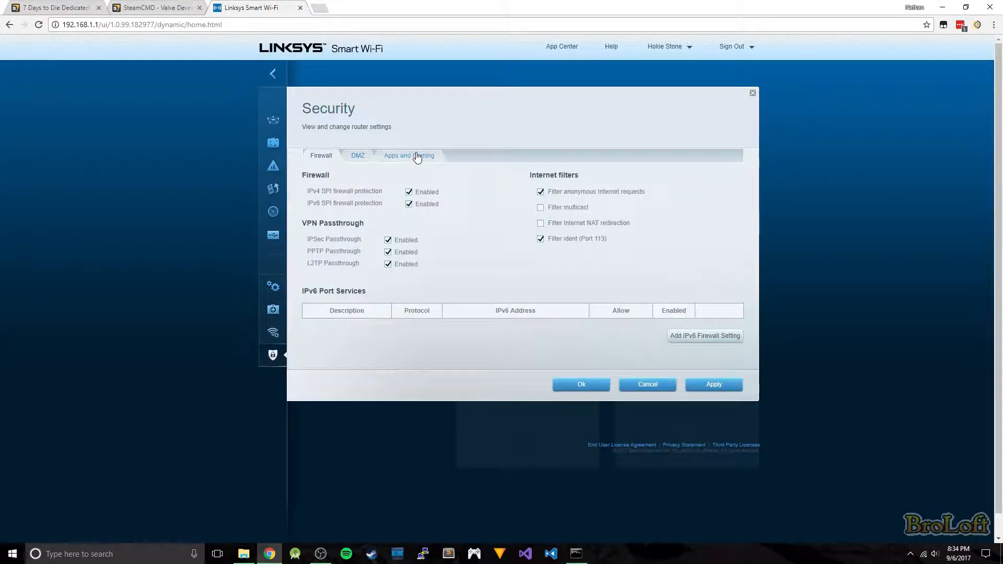
{"action": "left_click", "coordinate": [418, 158]}
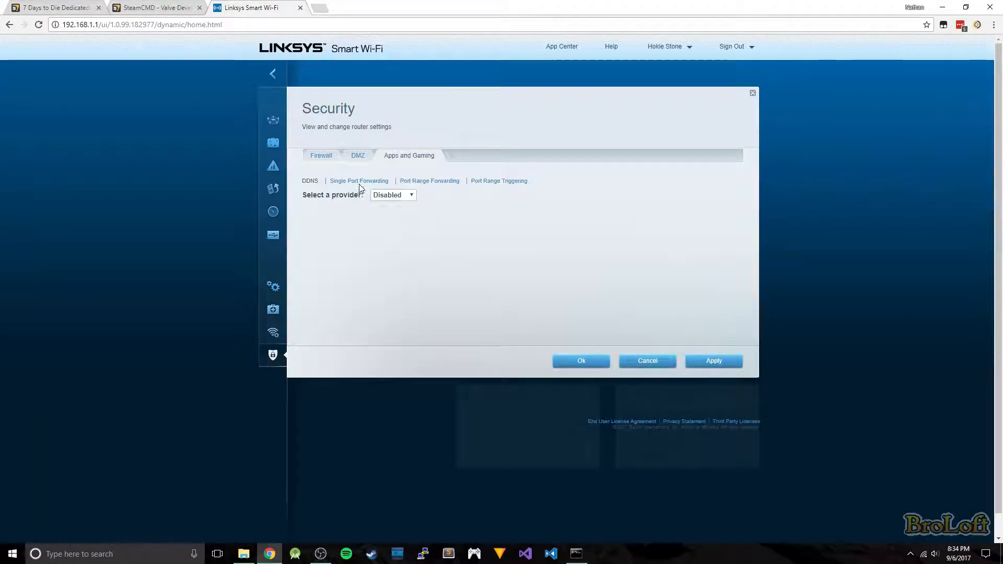
{"action": "left_click", "coordinate": [431, 183]}
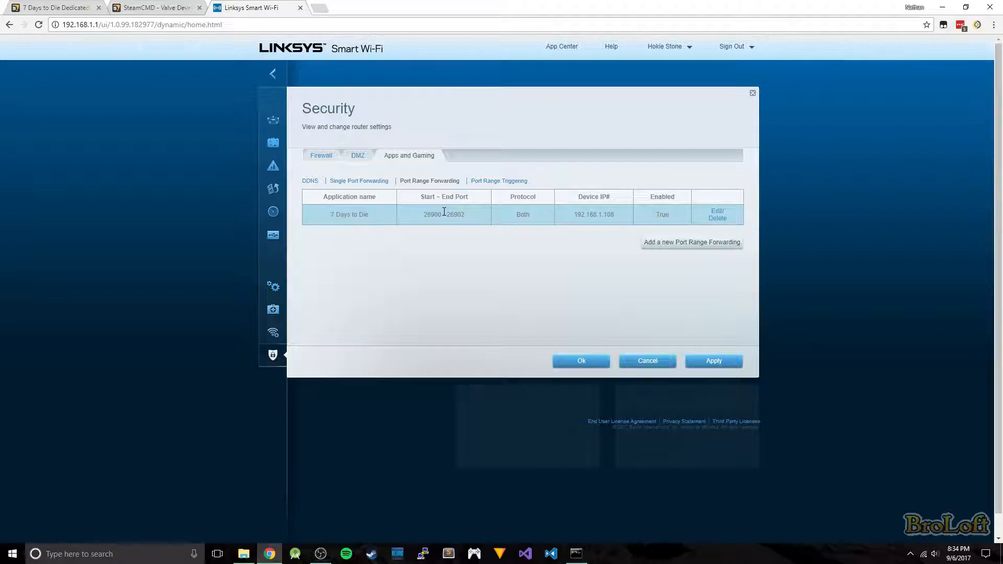
{"action": "scroll", "coordinate": [444, 212], "scroll_direction": "down", "scroll_amount": 1}
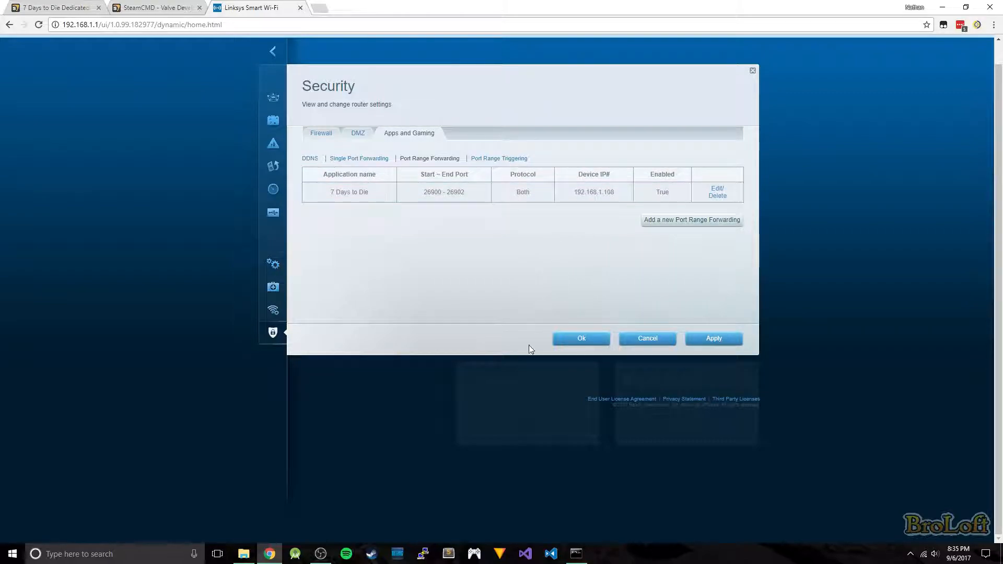
Run ipconfig in Command Prompt to confirm the PC's address 192.168.1.108
{"action": "left_click", "coordinate": [163, 555]}
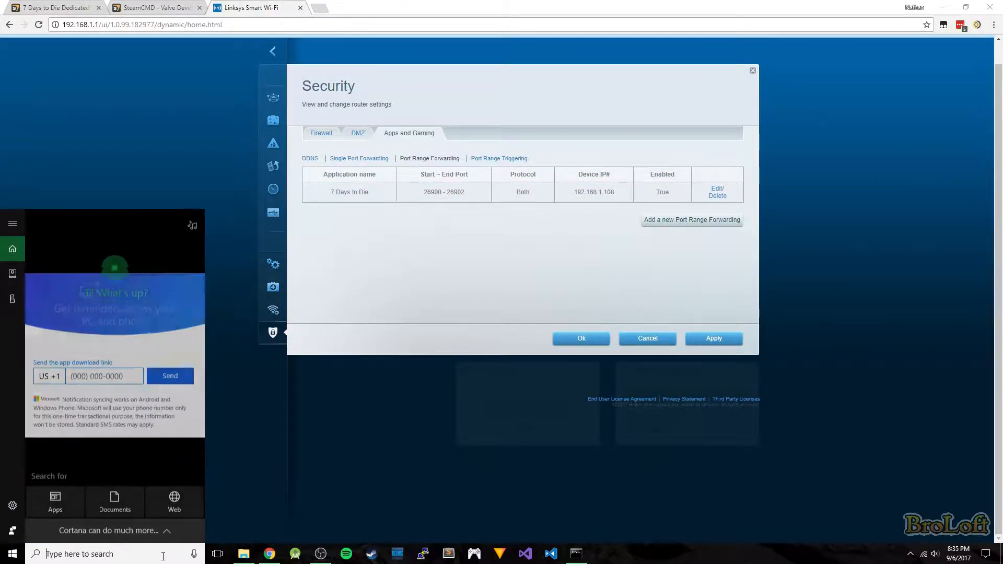
{"action": "type", "text": "cmd"}
{"action": "key", "text": "Return"}
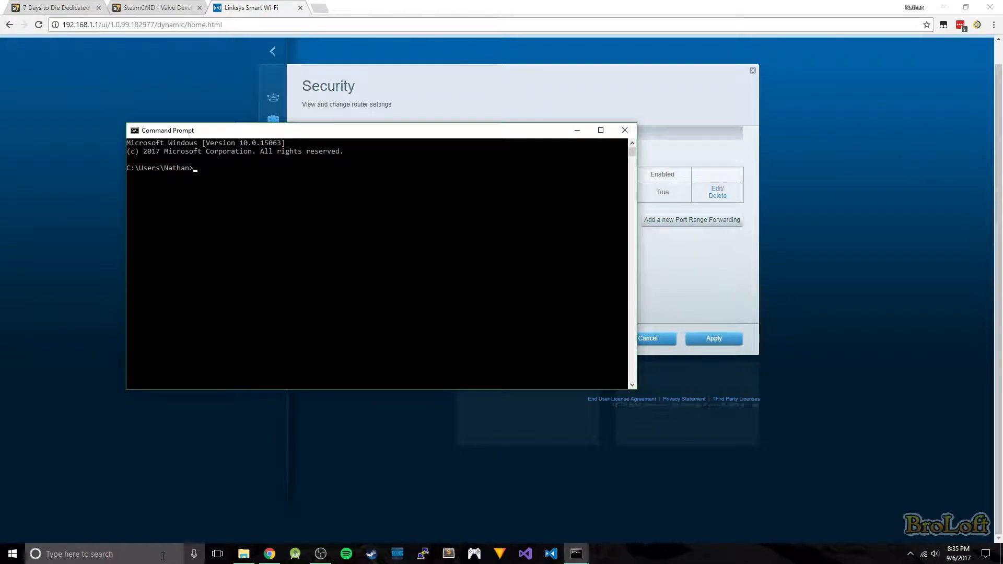
{"action": "type", "text": "ipconfig"}
{"action": "key", "text": "Return"}
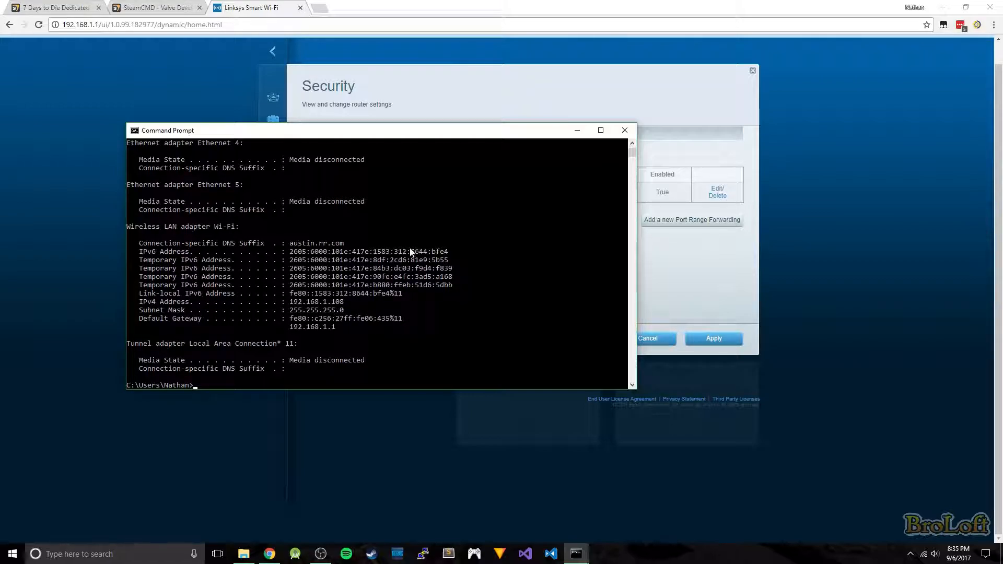
Close Command Prompt and the router's Security settings, returning to the dashboard
{"action": "left_click_drag", "start_coordinate": [550, 135], "coordinate": [414, 126]}
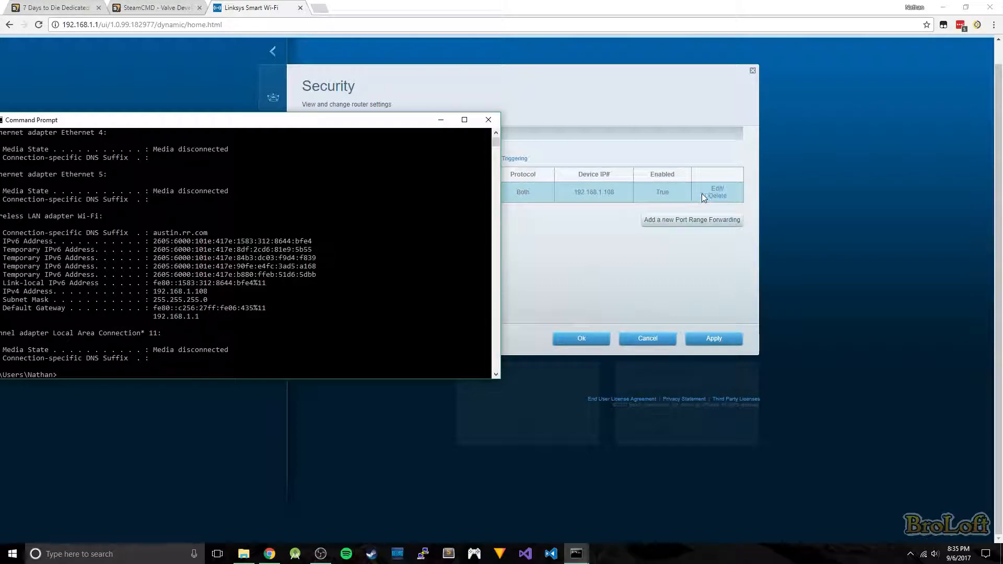
{"action": "left_click", "coordinate": [489, 121]}
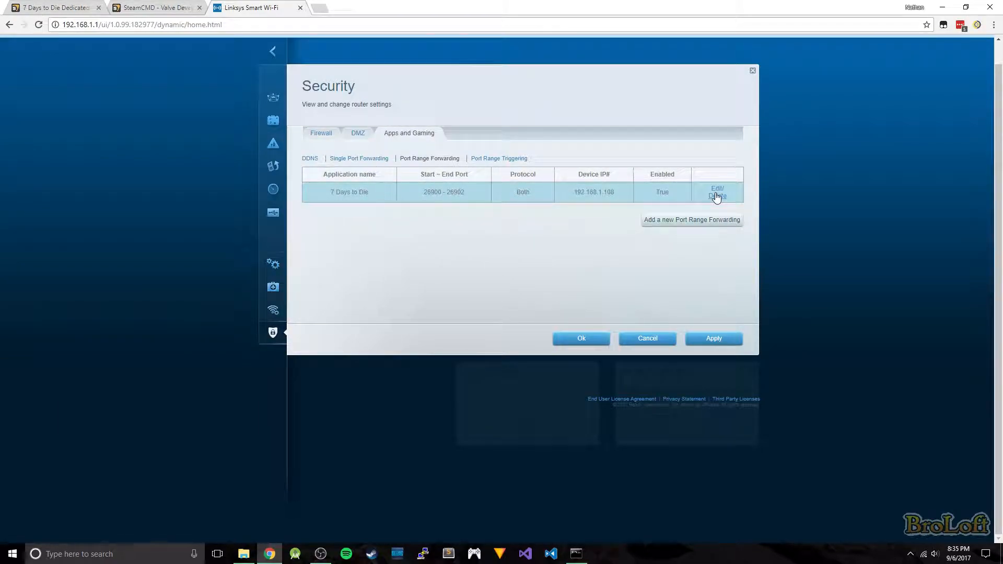
{"action": "left_click", "coordinate": [581, 338]}
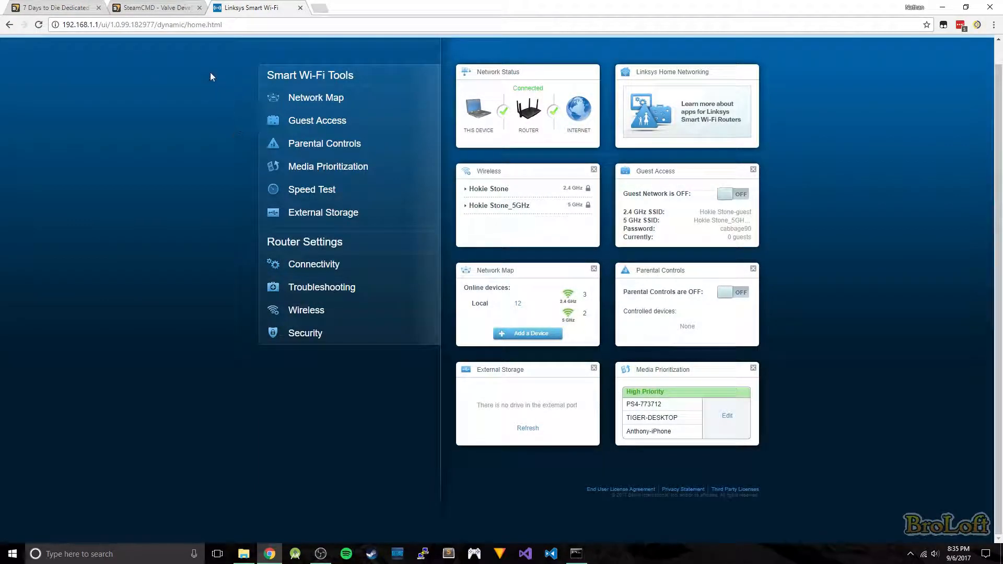
Start the dedicated server via startdedicated in 7_days_to_die_server, skipping the countdown
{"action": "left_click", "coordinate": [46, 8]}
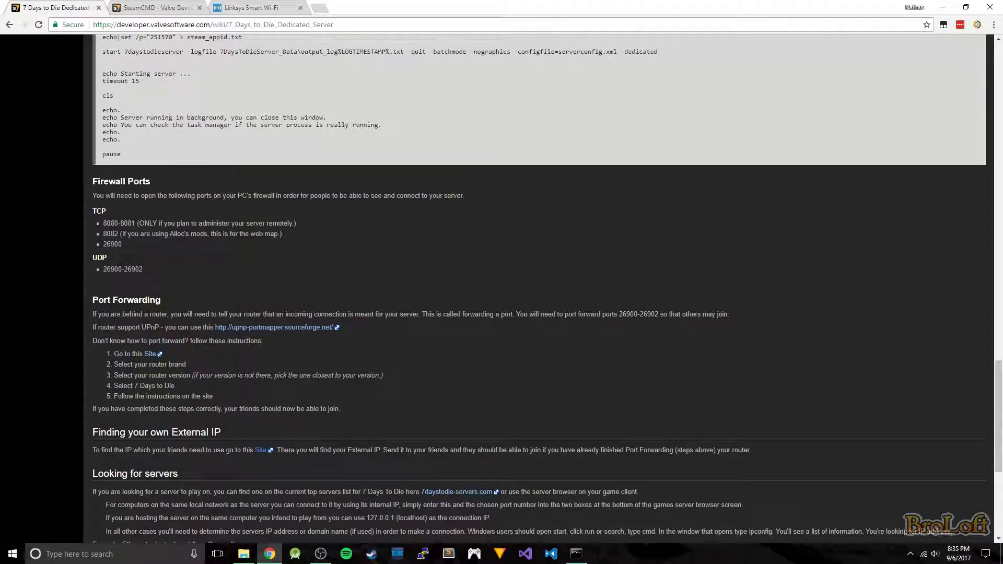
{"action": "scroll", "coordinate": [140, 276], "scroll_direction": "down", "scroll_amount": 1}
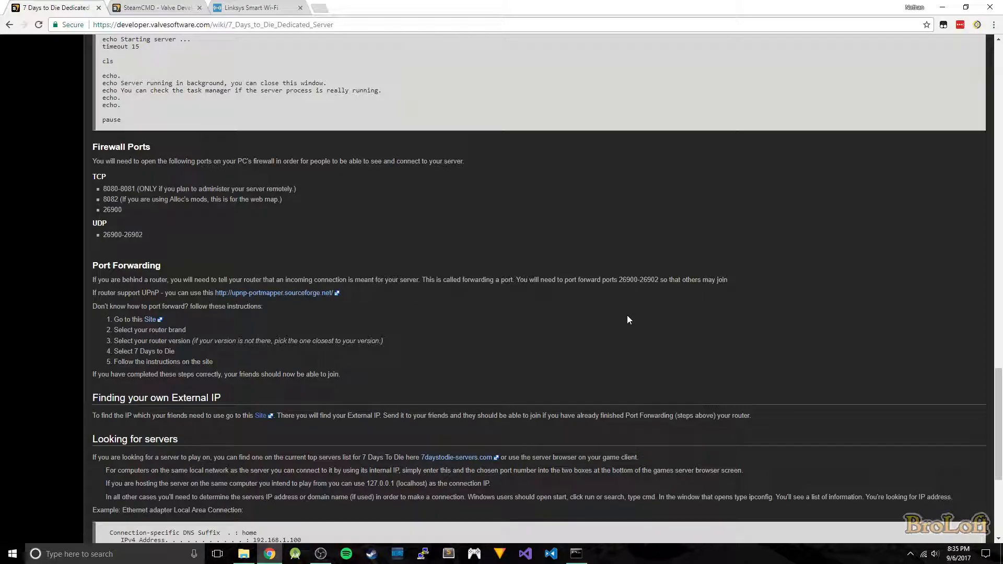
{"action": "left_click", "coordinate": [244, 554]}
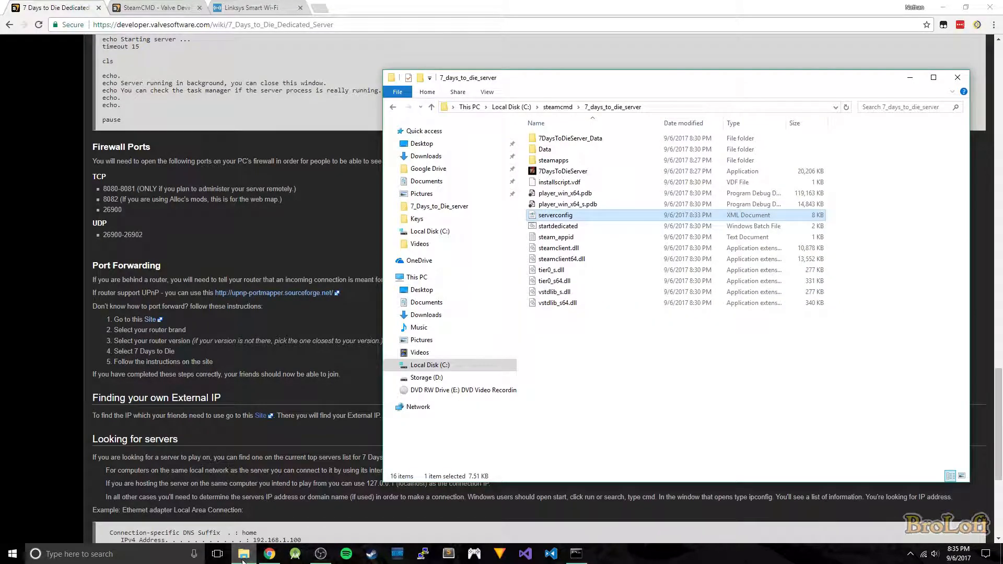
{"action": "double_click", "coordinate": [555, 227]}
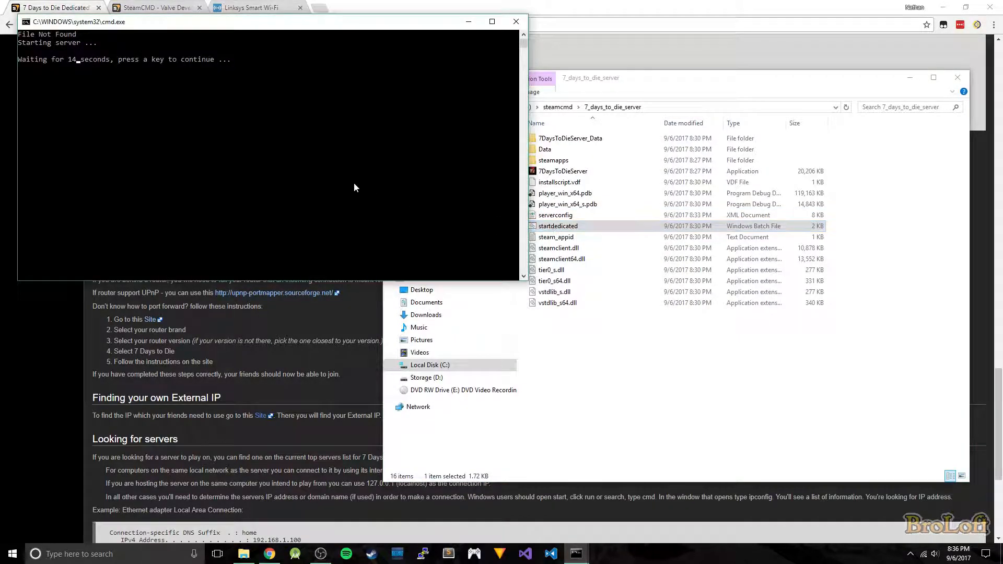
{"action": "left_click", "coordinate": [212, 76]}
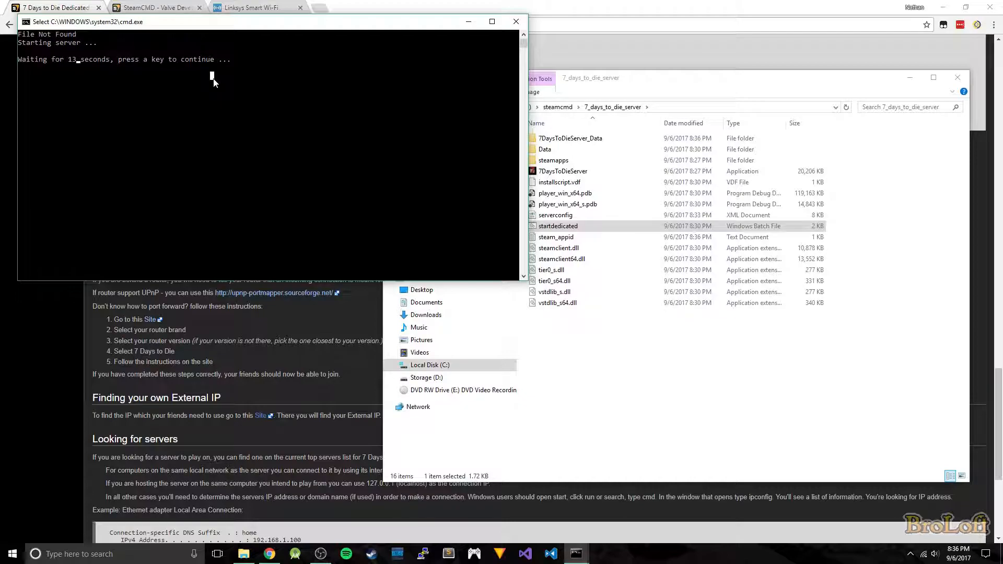
{"action": "key", "text": "Escape"}
{"action": "key", "text": "space"}
{"action": "key", "text": "space"}
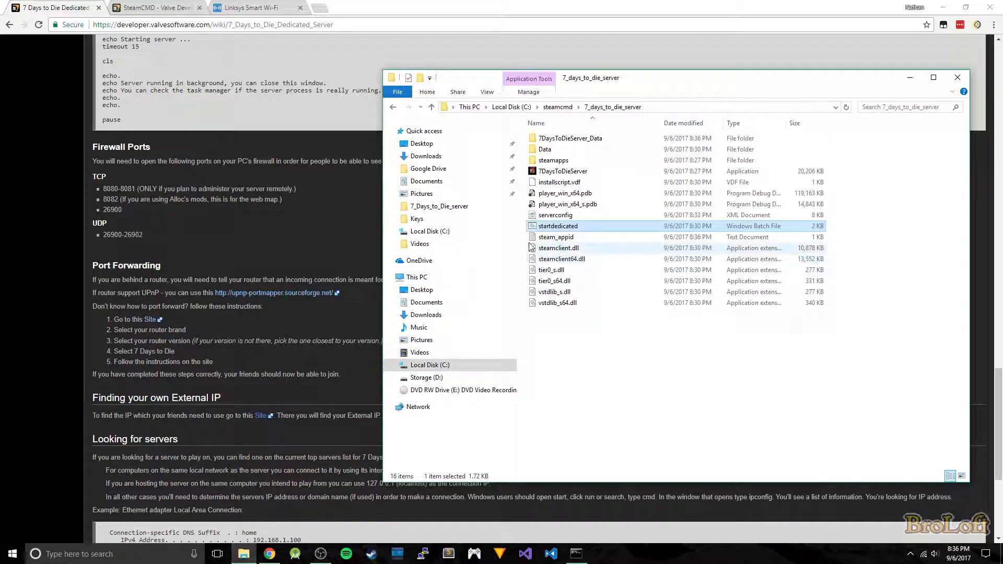
Open Task Manager and confirm the 7DaysToDieServer process is running, without ending it
{"action": "left_click", "coordinate": [152, 555]}
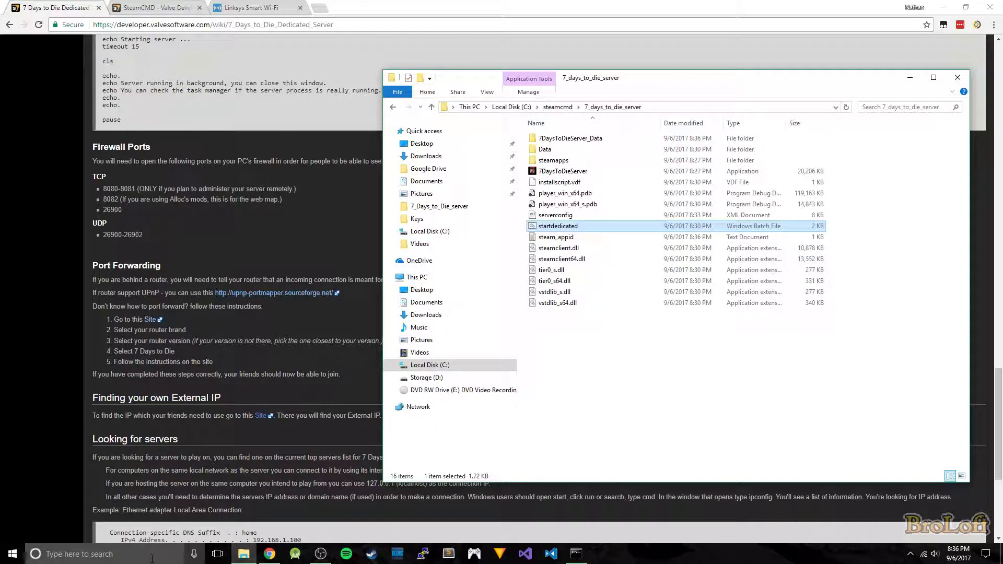
{"action": "type", "text": "task"}
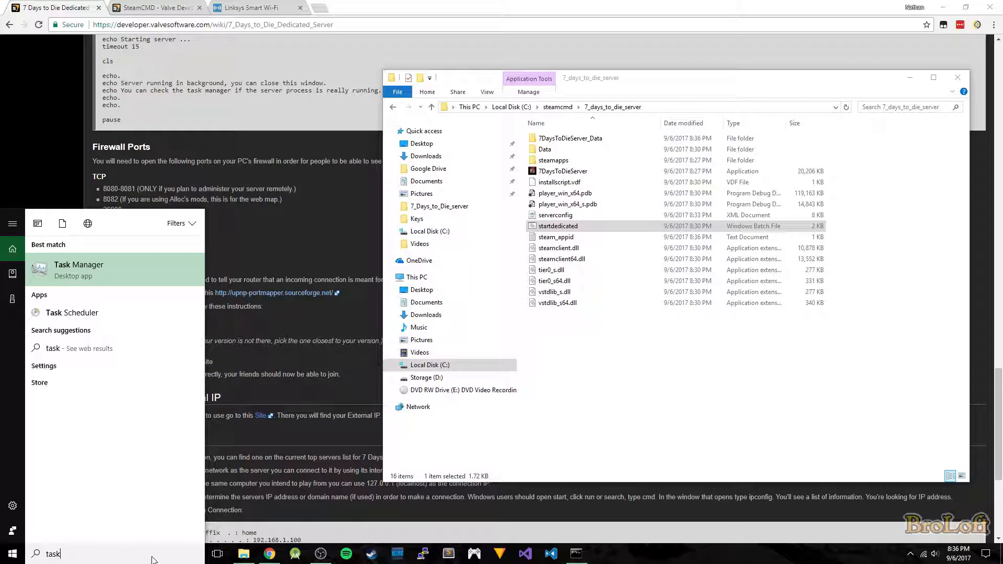
{"action": "key", "text": "Return"}
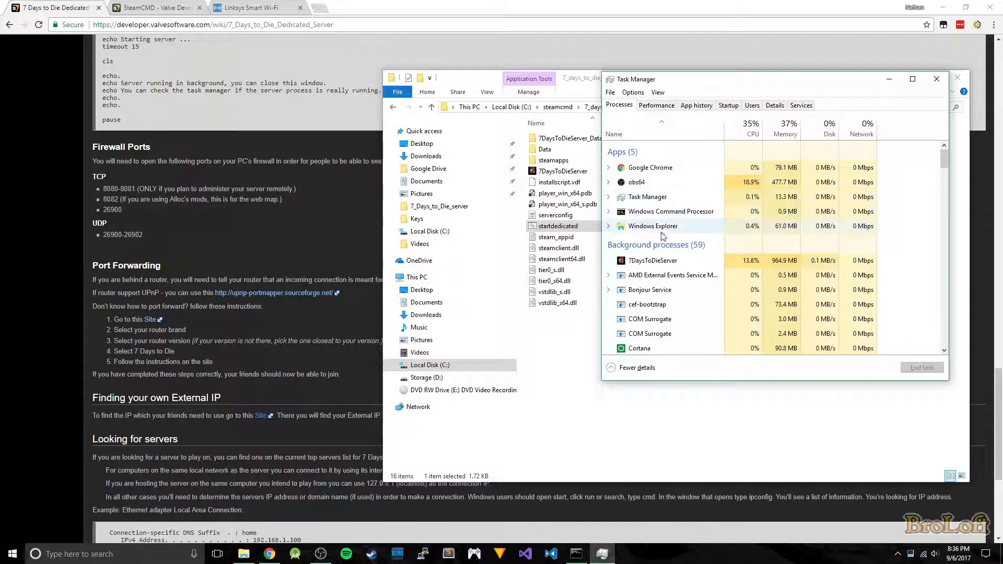
{"action": "right_click", "coordinate": [672, 260]}
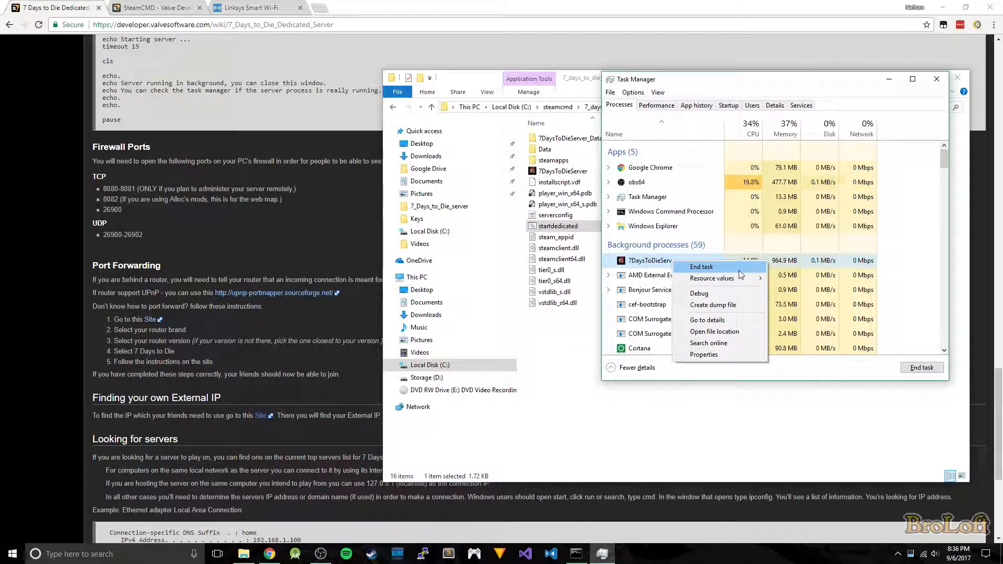
{"action": "left_click", "coordinate": [929, 295]}
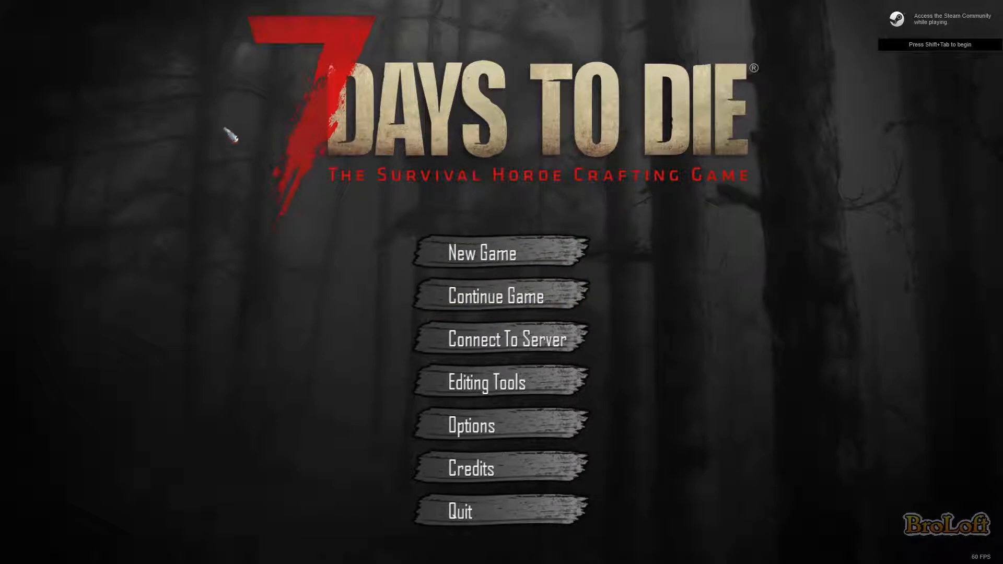
Filter the server list by 'Brolof' and select the Broloft entry at the public IP
{"action": "left_click", "coordinate": [486, 344]}
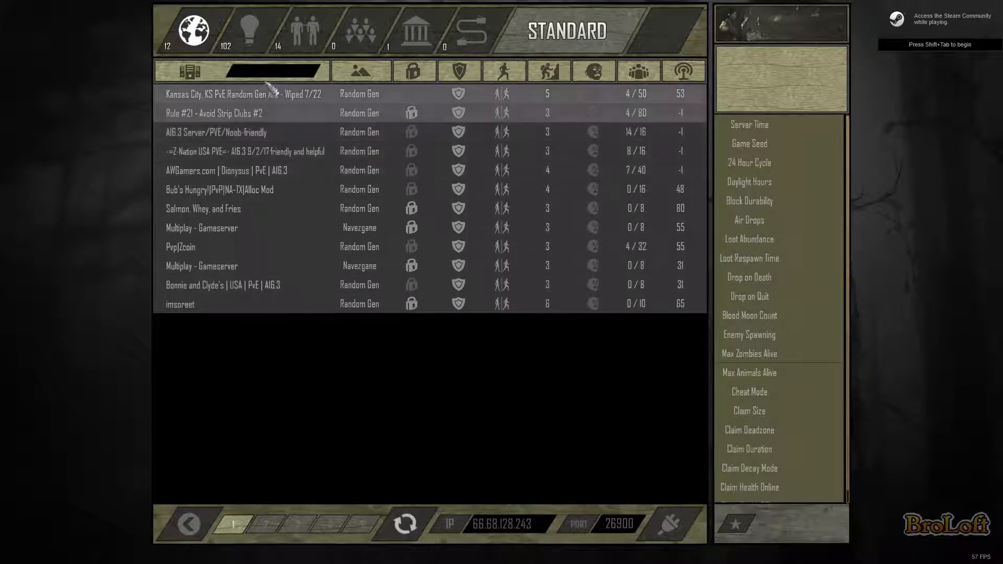
{"action": "left_click", "coordinate": [267, 73]}
{"action": "type", "text": "B"}
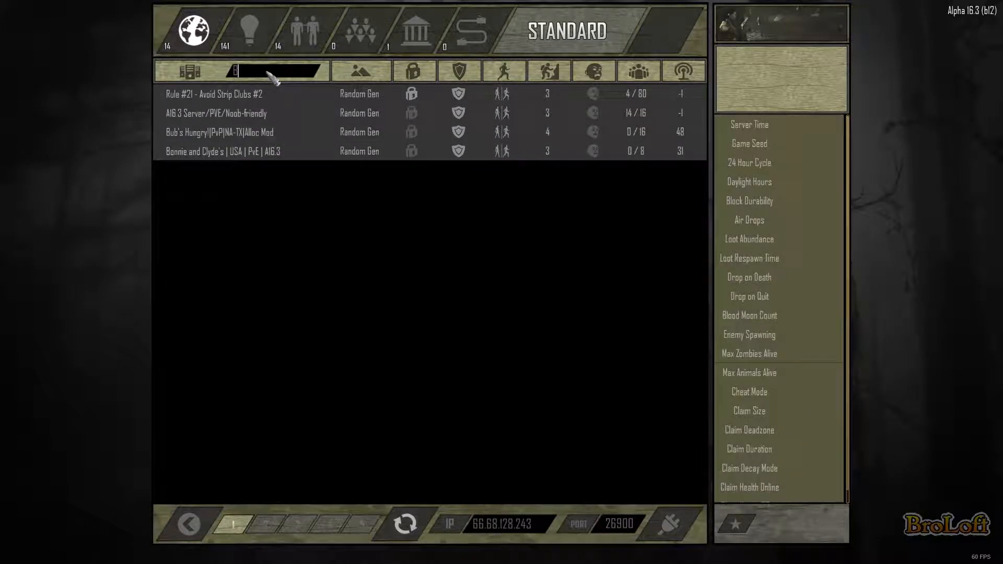
{"action": "type", "text": "roloft"}
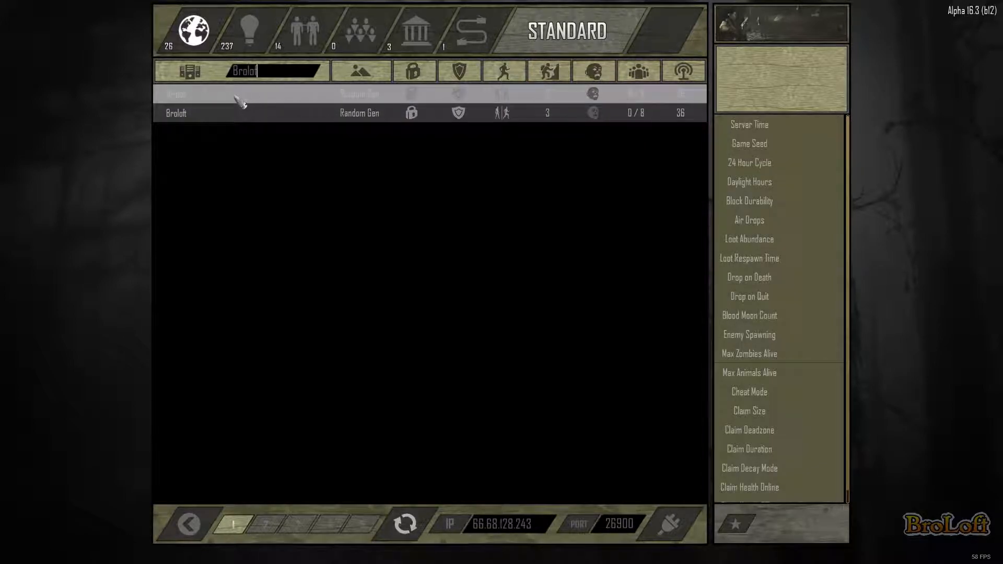
{"action": "left_click", "coordinate": [307, 117]}
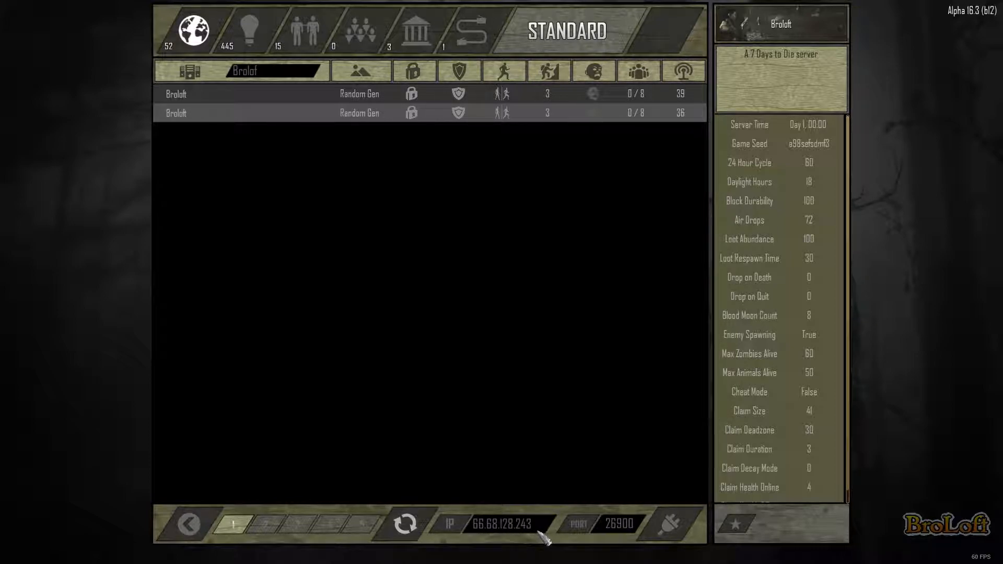
{"action": "left_click", "coordinate": [255, 97]}
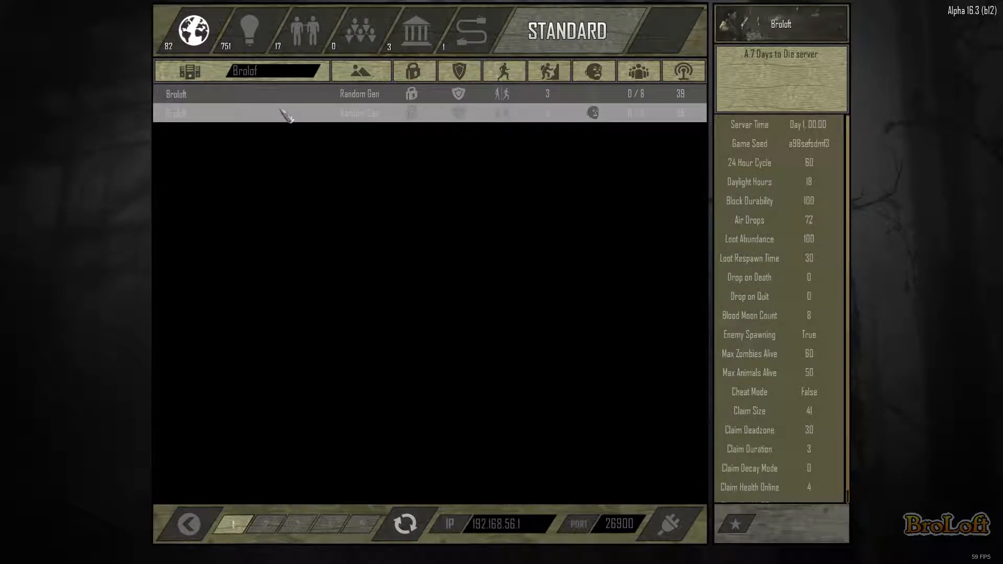
{"action": "left_click", "coordinate": [258, 113]}
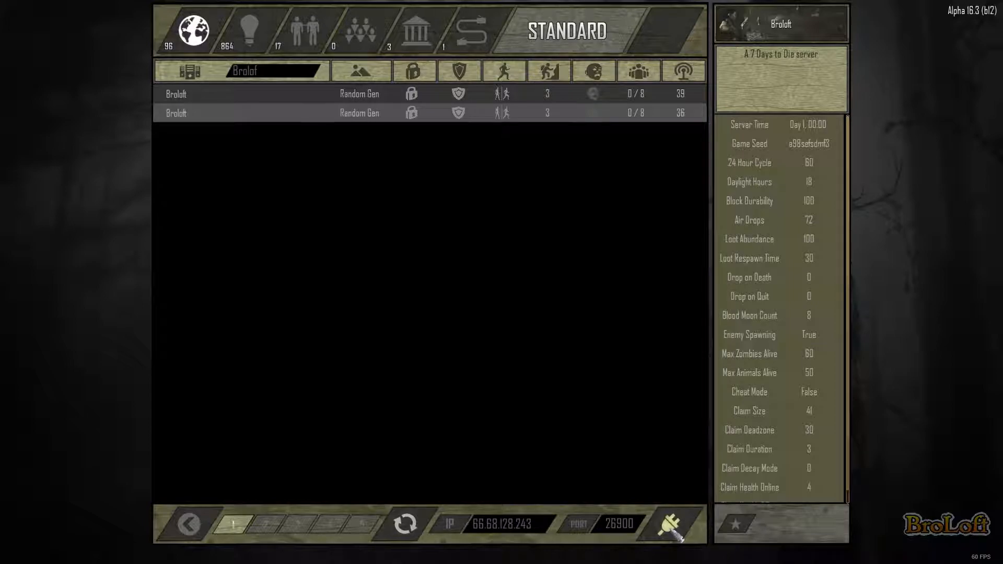
Join the Broloft server, entering and submitting its server password
{"action": "left_click", "coordinate": [670, 525]}
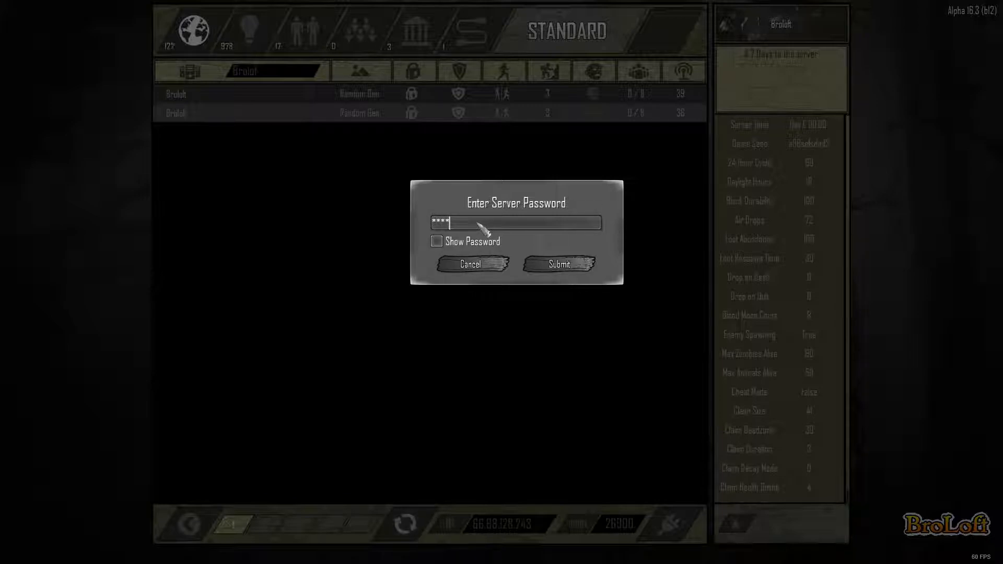
{"action": "left_click", "coordinate": [437, 241]}
{"action": "left_click", "coordinate": [576, 267]}
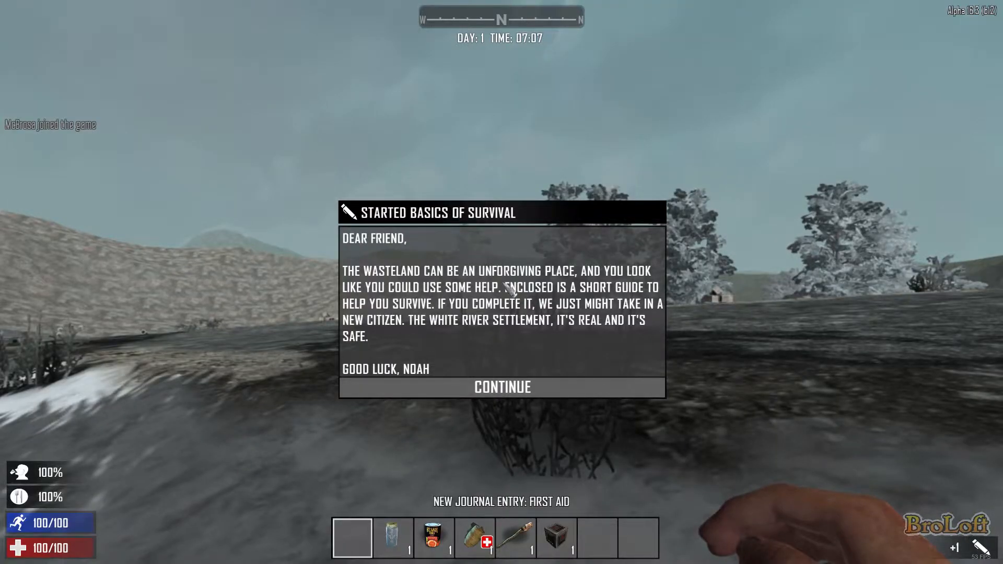
Dismiss both intro messages, walk forward, open crafting, and view the connected Players list
{"action": "left_click", "coordinate": [520, 385]}
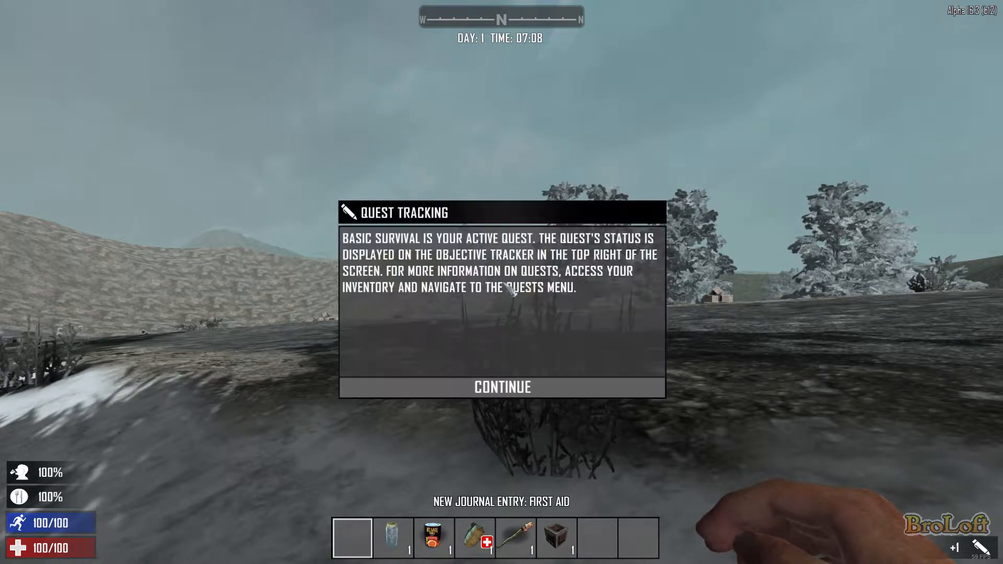
{"action": "left_click", "coordinate": [521, 384]}
{"action": "key", "text": "w"}
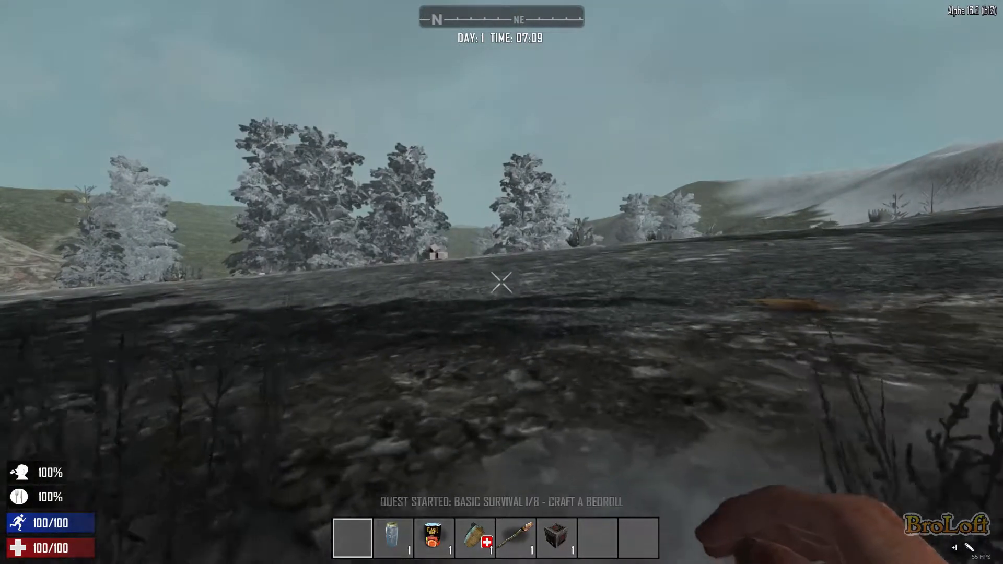
{"action": "key", "text": "w"}
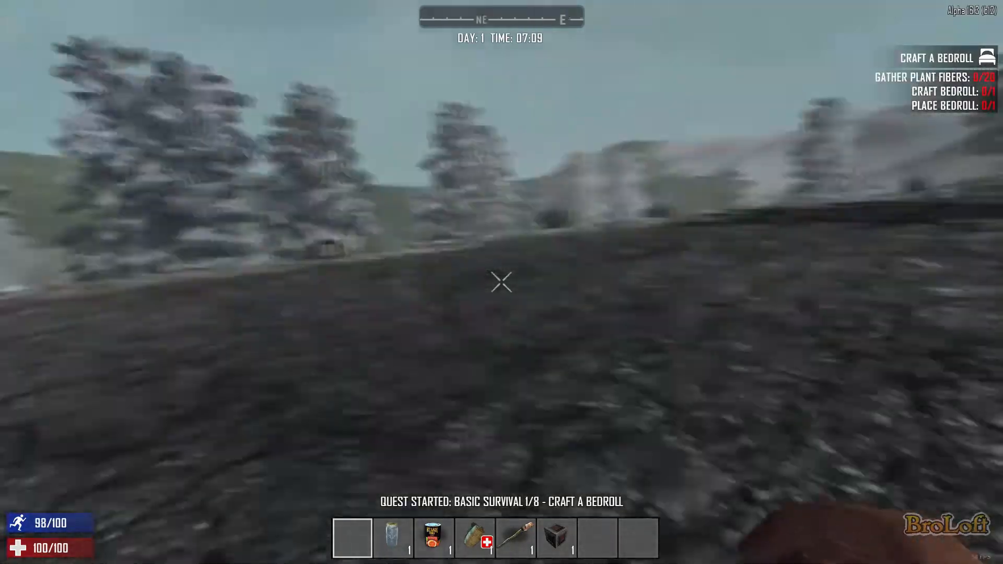
{"action": "key", "text": "w"}
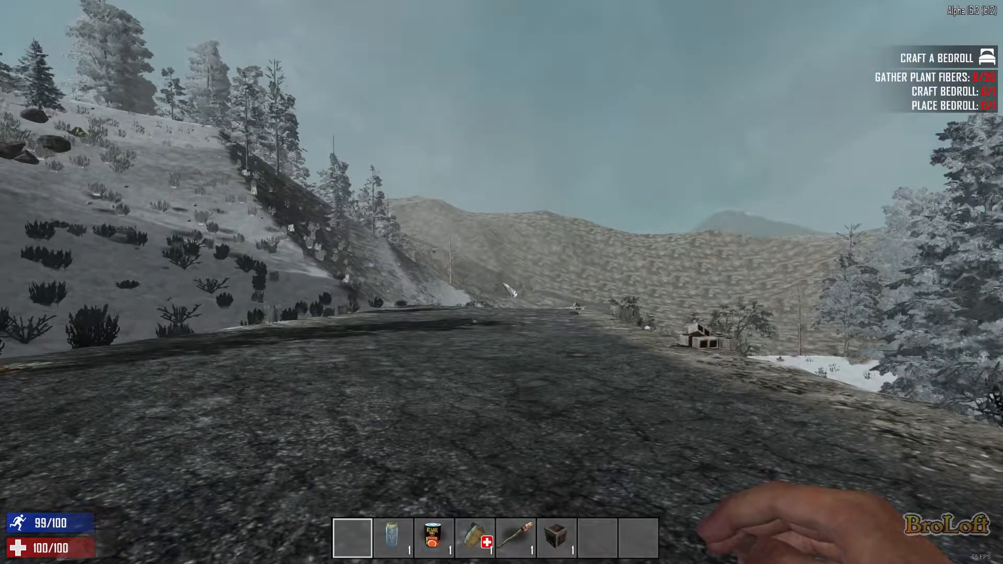
{"action": "key", "text": "Tab"}
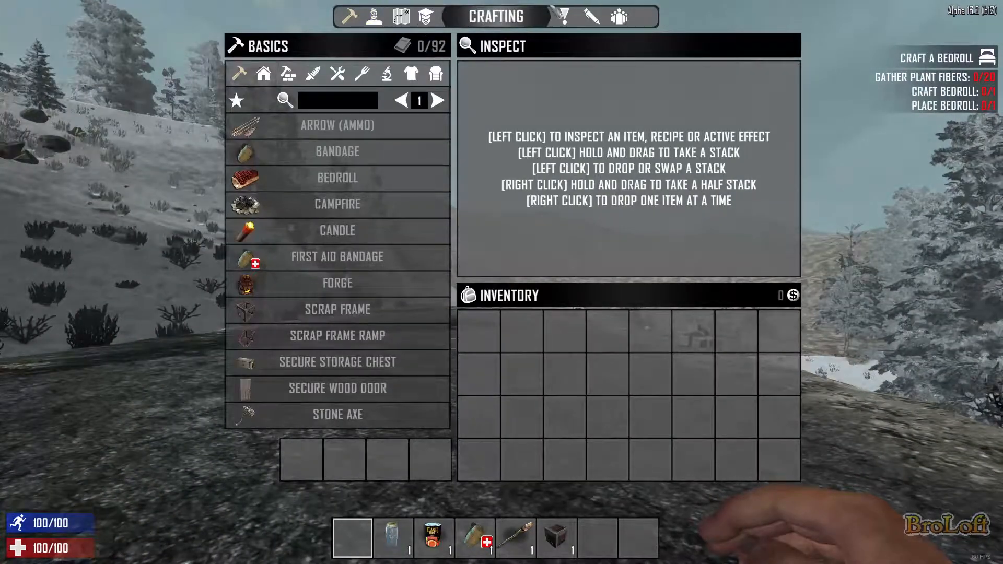
{"action": "left_click", "coordinate": [619, 16]}
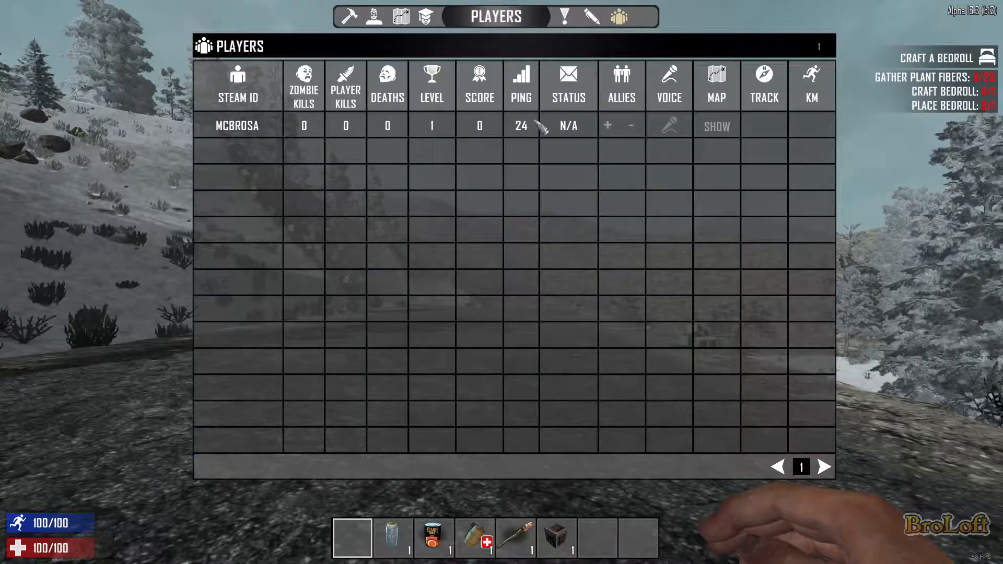